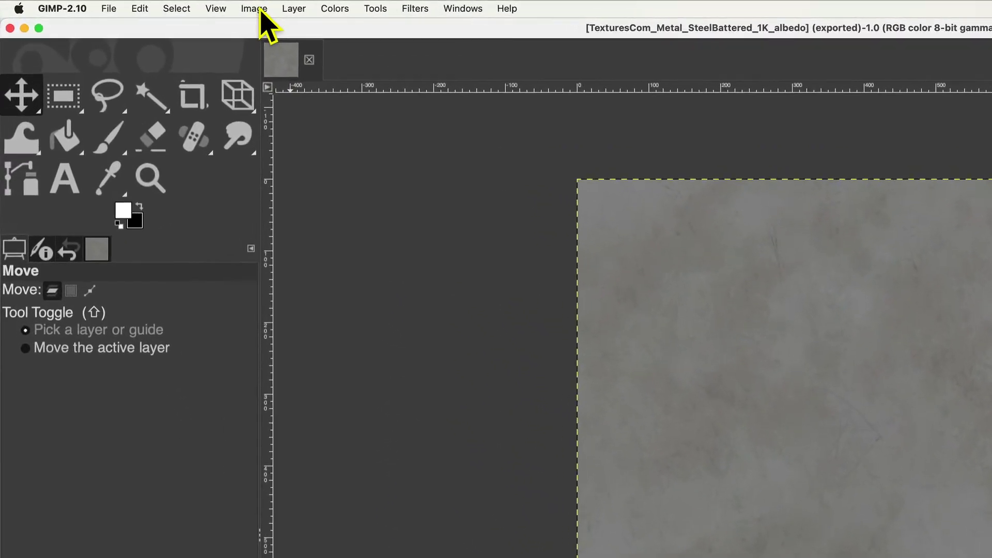
# Confirm the albedo image size at 1024 × 1024 pixels with Scale Image.
pyautogui.click(261, 10)
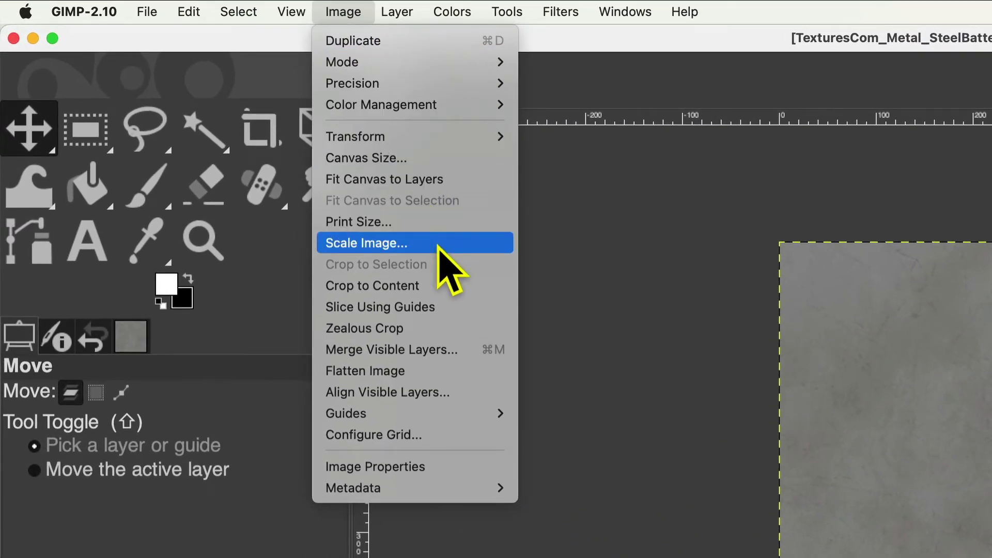
pyautogui.click(439, 247)
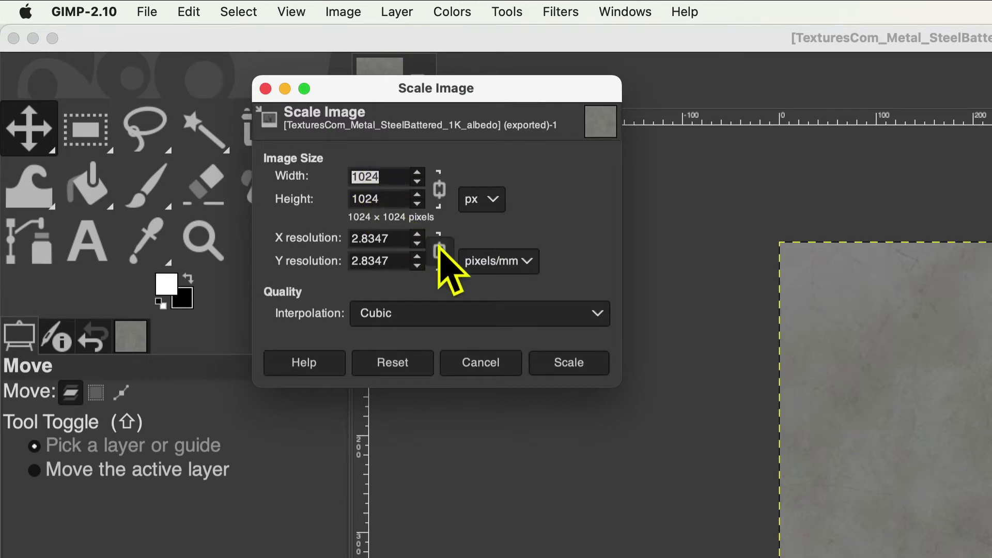
pyautogui.click(567, 362)
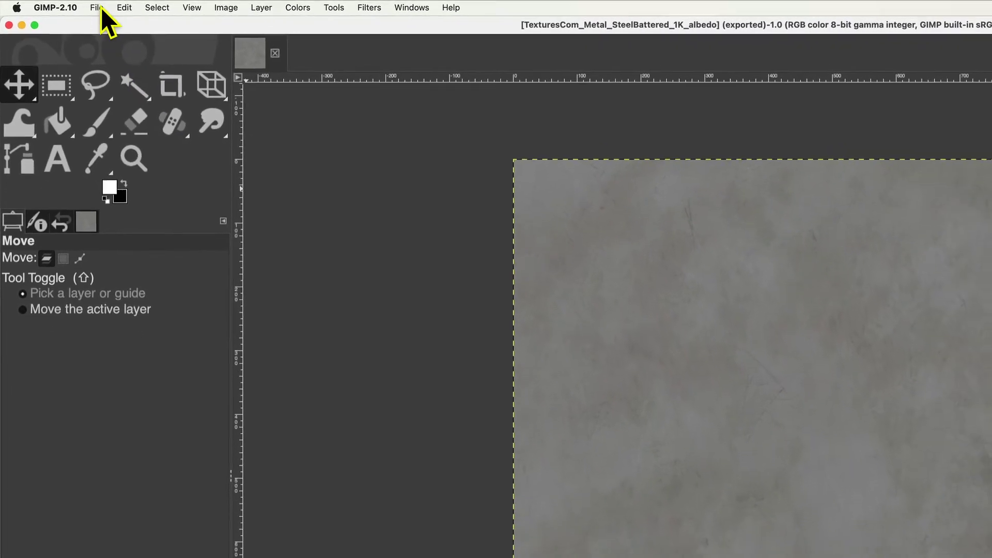
# Export the albedo texture to the Desktop as a PNG image.
pyautogui.click(99, 7)
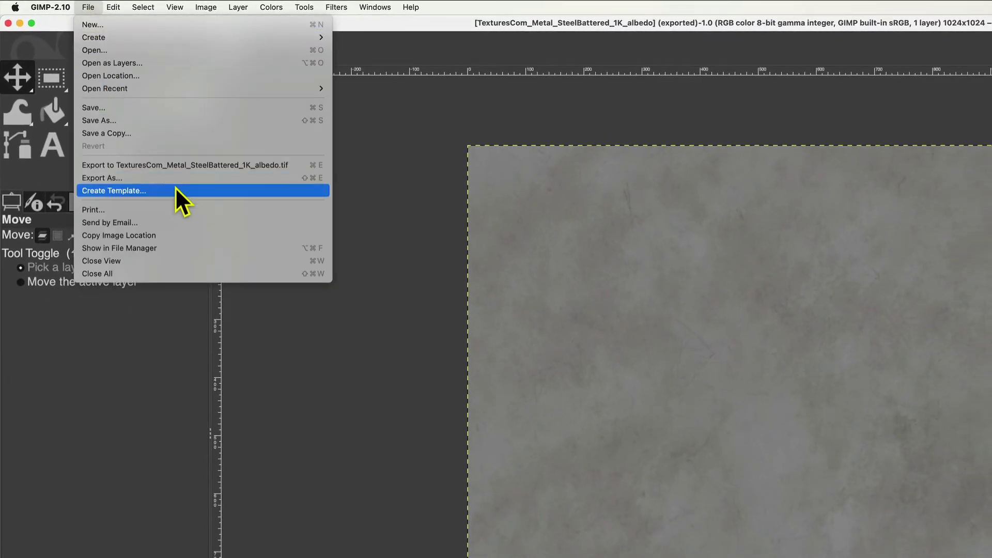
pyautogui.click(182, 178)
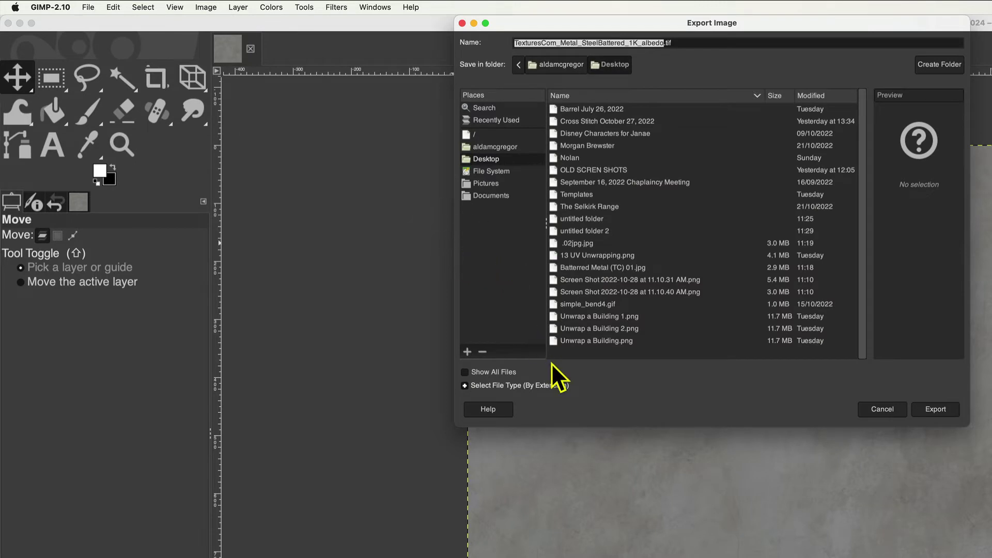
pyautogui.click(566, 386)
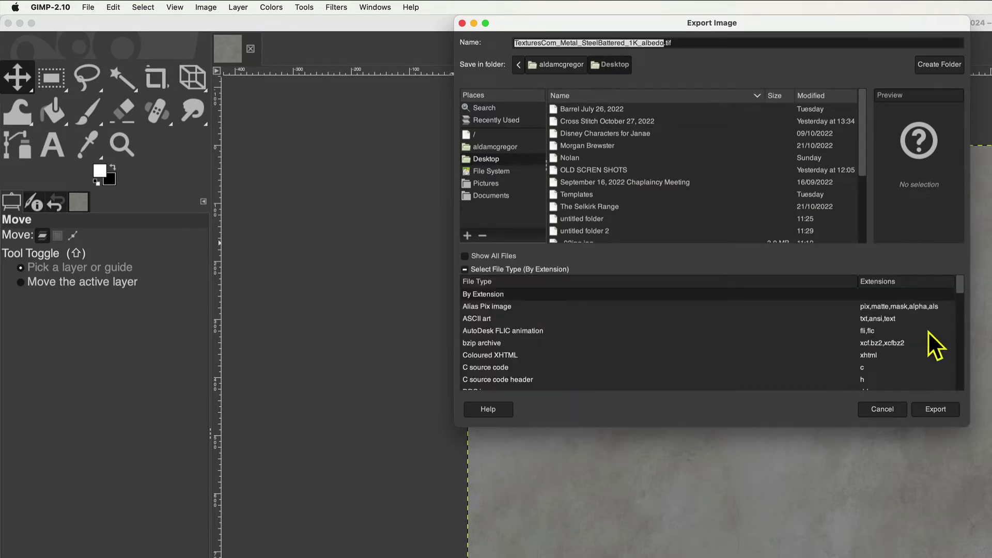
pyautogui.moveTo(960, 293); pyautogui.dragTo(947, 355)
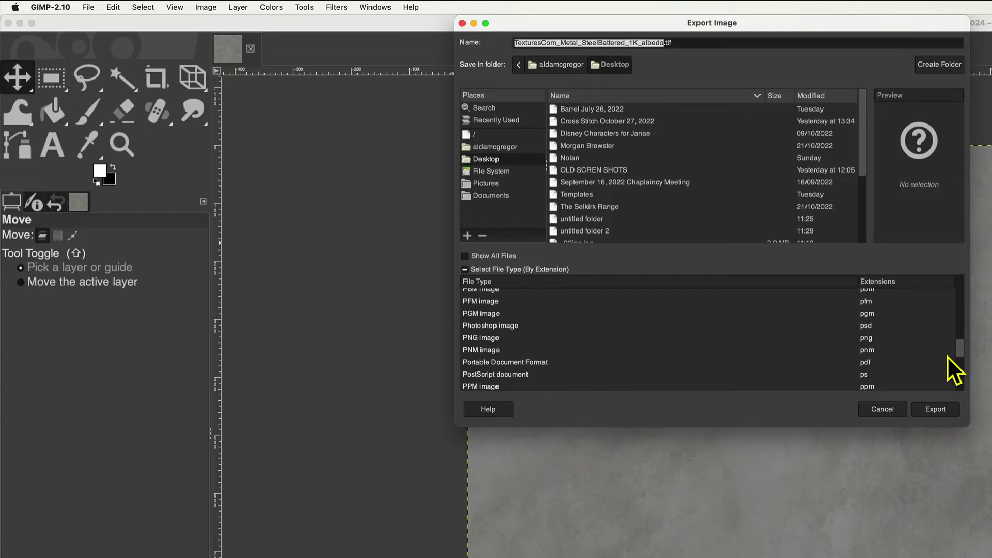
pyautogui.click(868, 337)
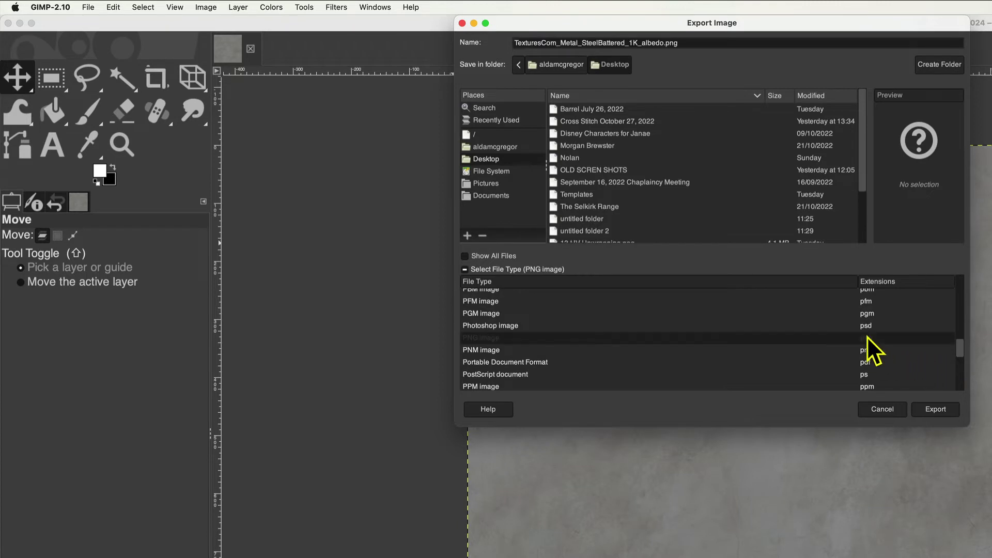
pyautogui.click(934, 409)
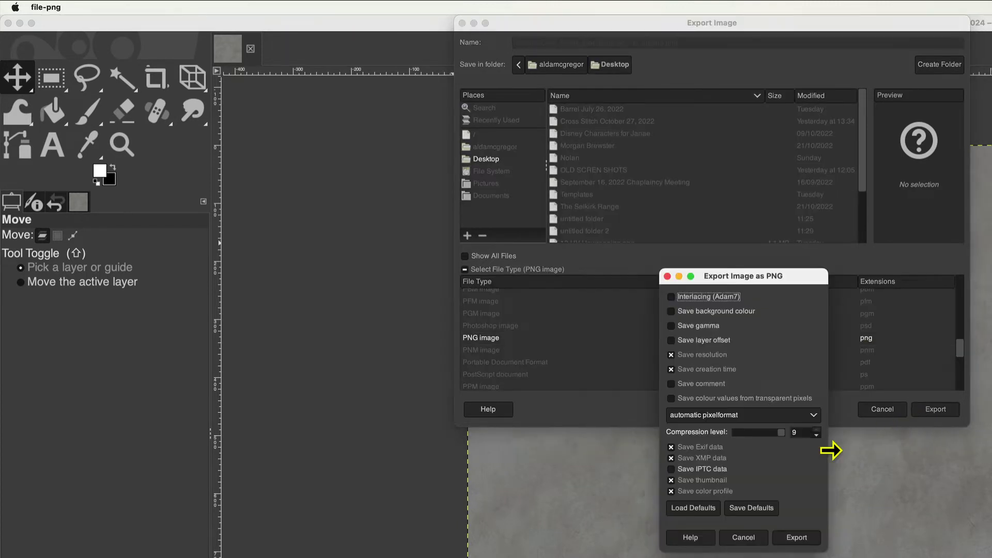
pyautogui.click(788, 538)
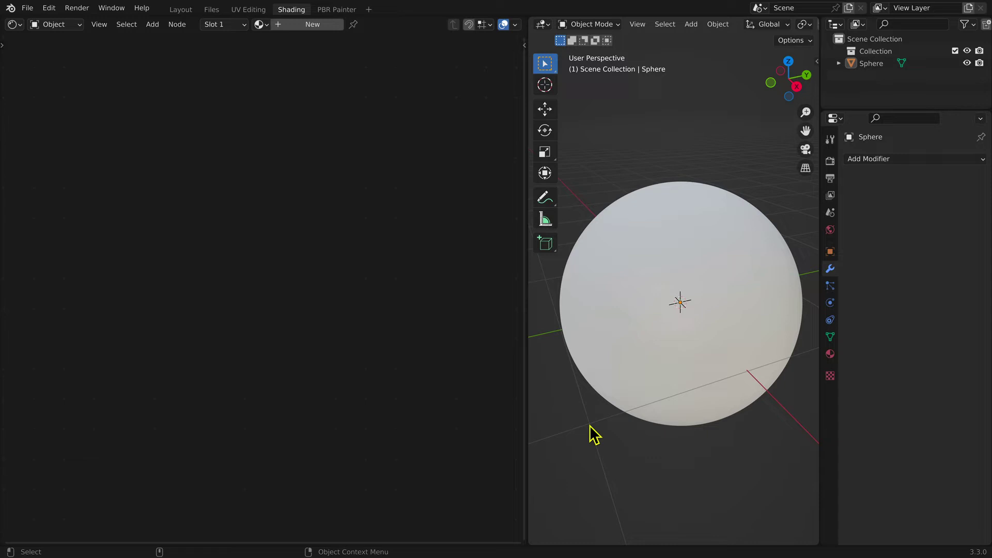
# Create a new material on the Sphere and frame its Principled BSDF and Material Output nodes.
pyautogui.click(874, 64)
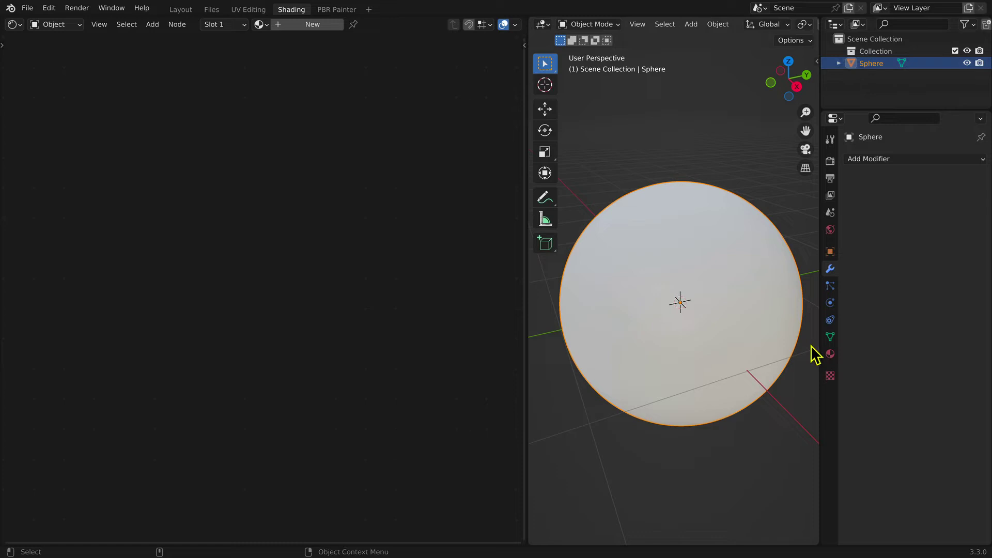
pyautogui.click(830, 354)
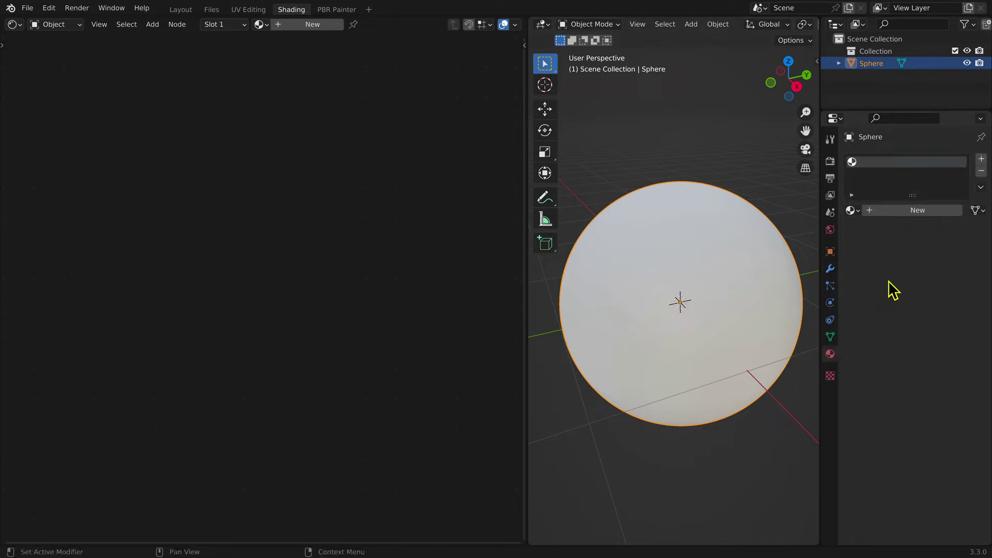
pyautogui.click(912, 211)
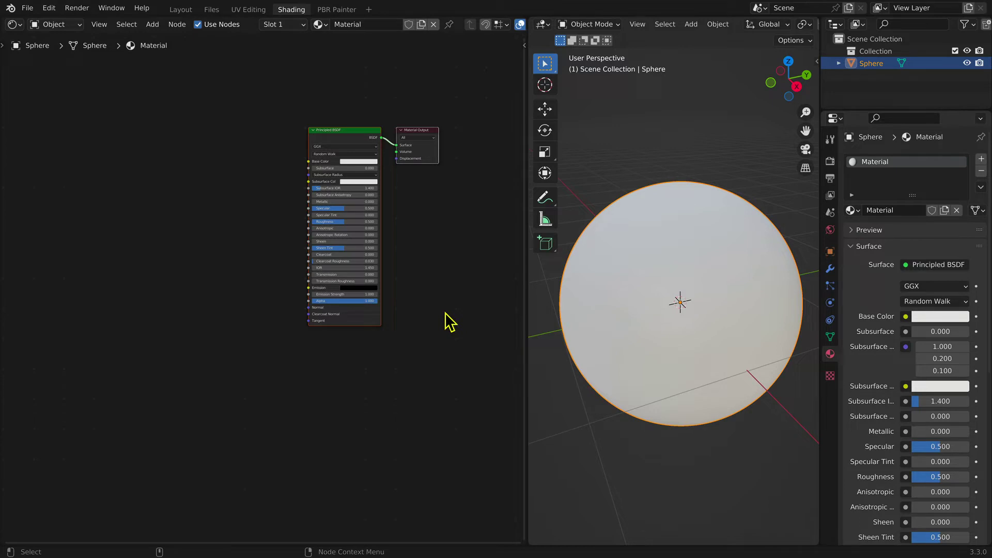
pyautogui.press('Home')
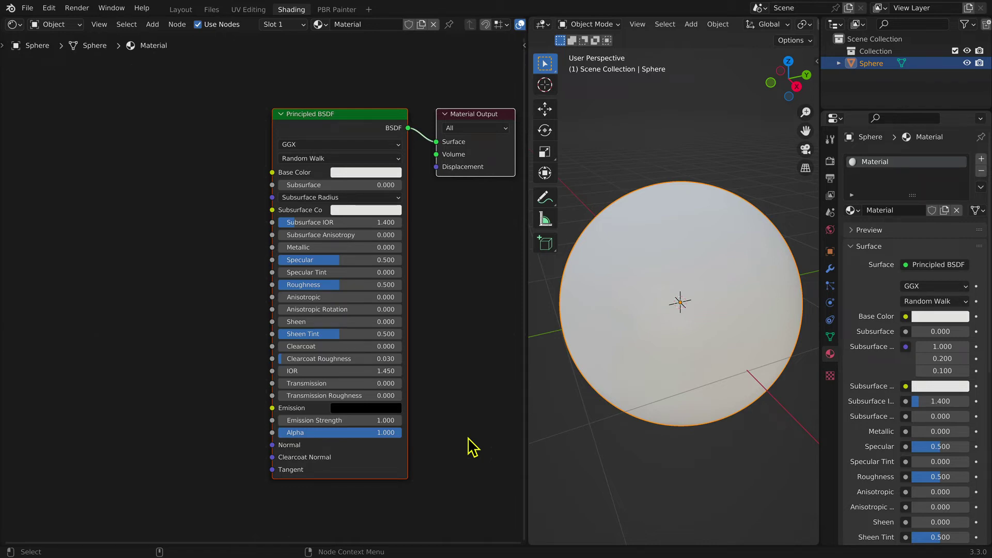
# Place an Image Texture node at top-left, loaded with metal_diffuse.png from Battered Metal.
pyautogui.click(153, 25)
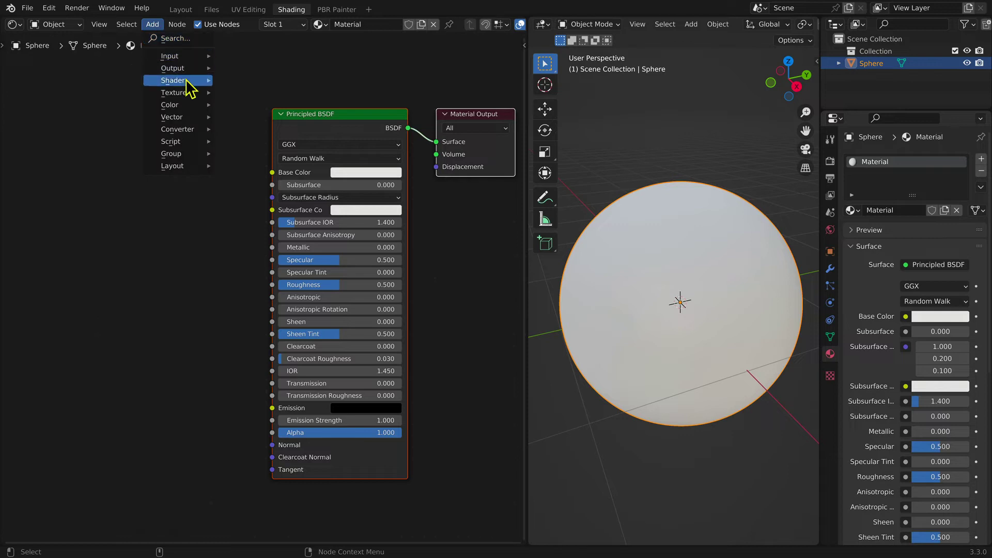
pyautogui.moveTo(189, 93)
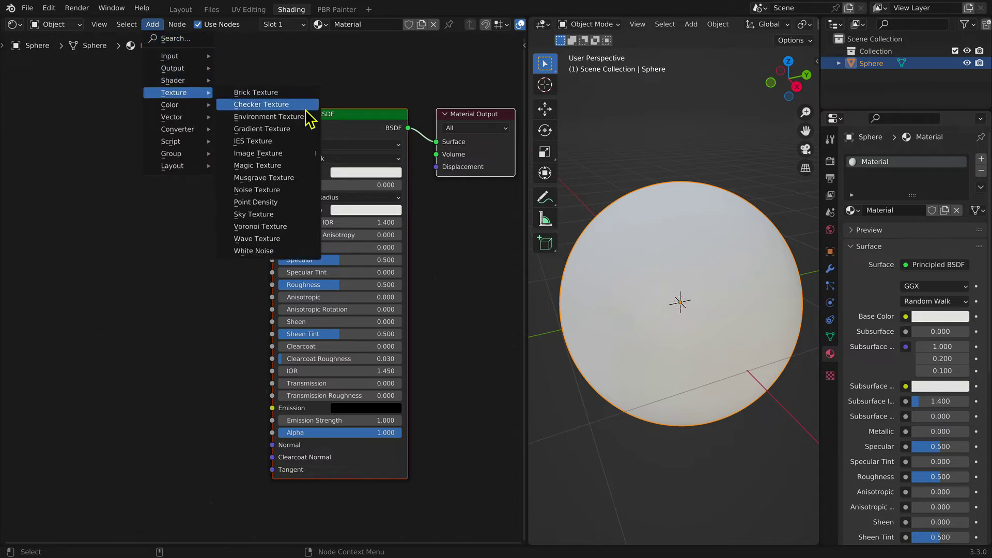
pyautogui.click(309, 163)
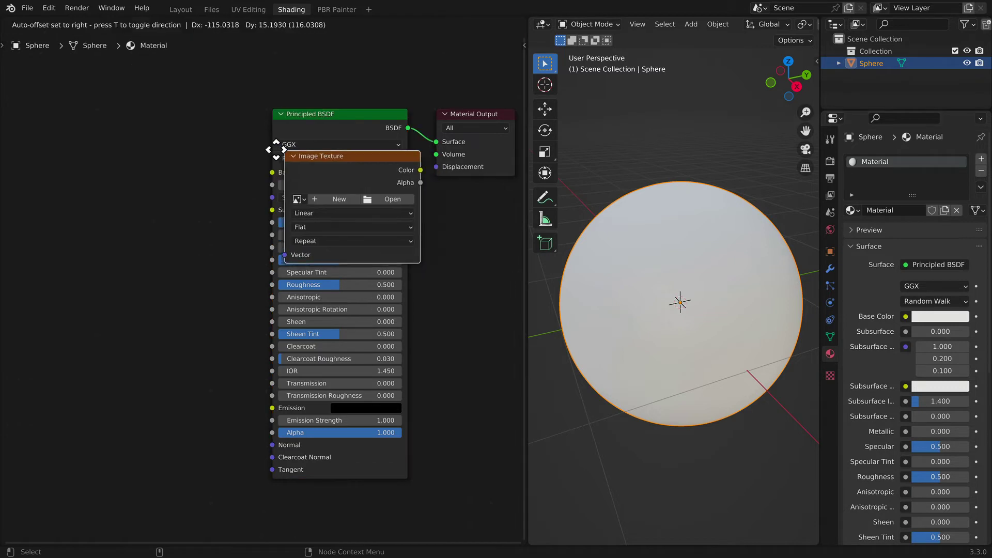
pyautogui.click(40, 88)
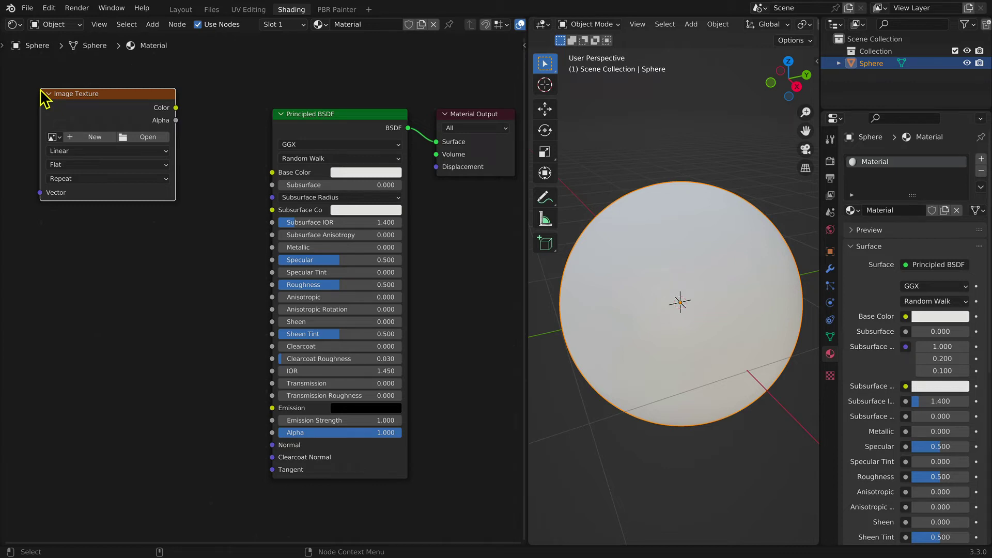
pyautogui.click(150, 138)
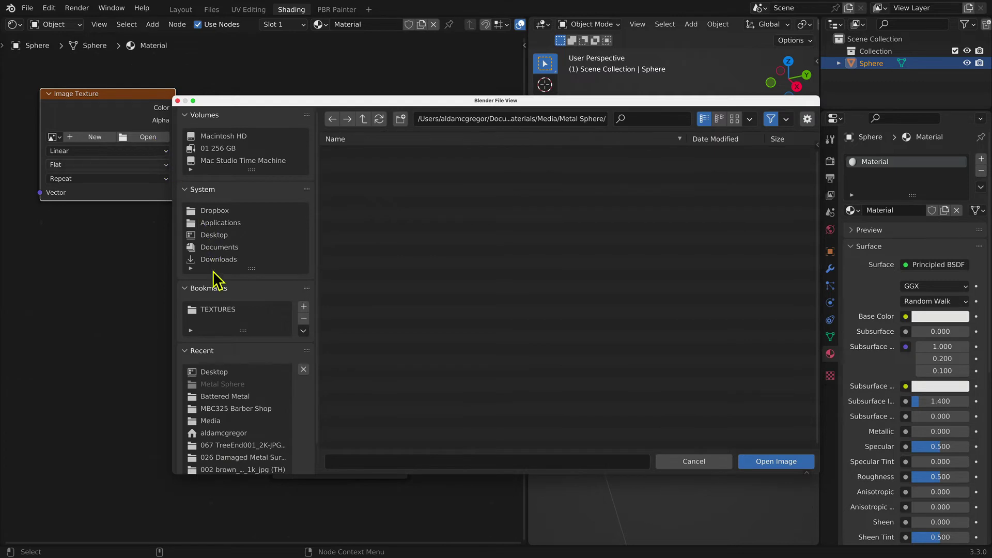
pyautogui.click(218, 397)
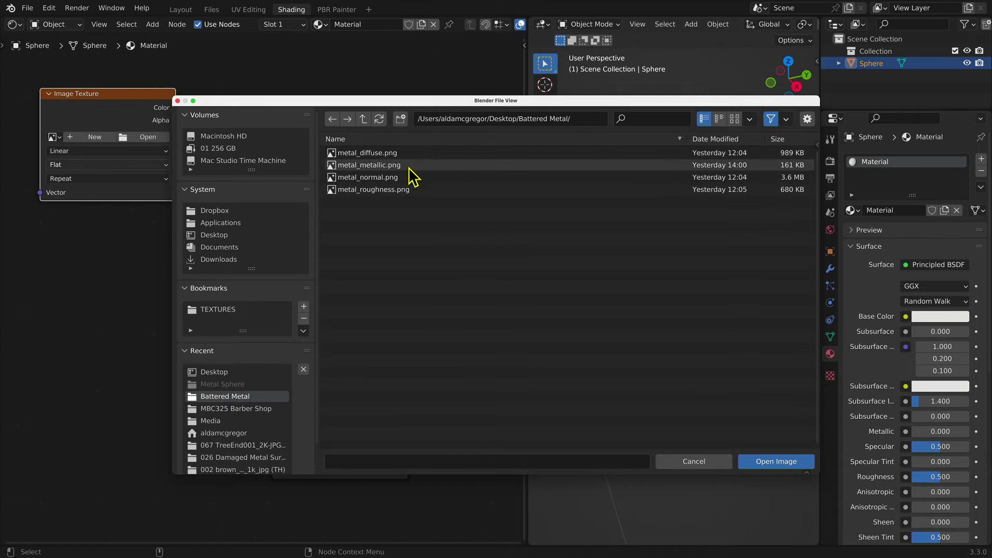
pyautogui.click(381, 154)
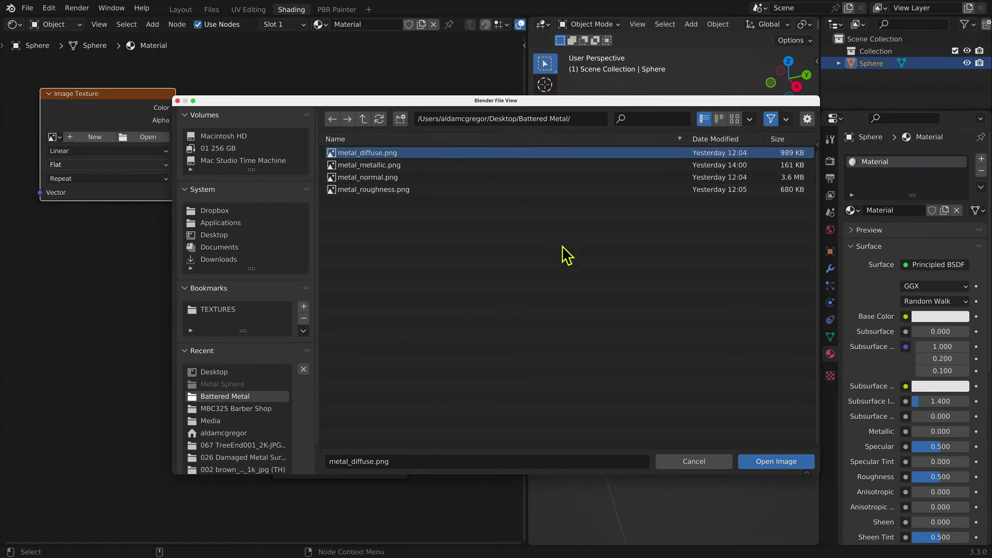
pyautogui.click(753, 472)
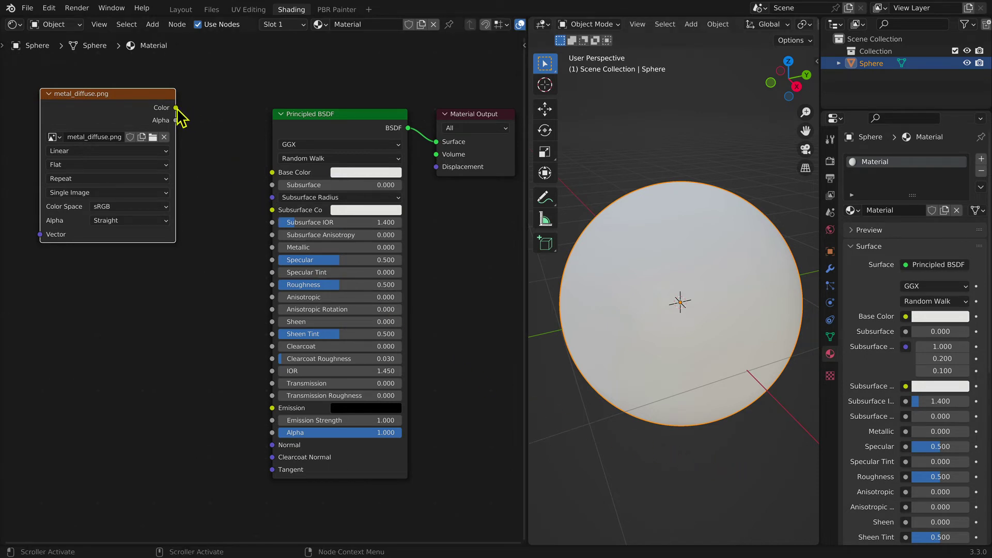
# Link the diffuse image's Color output to the Principled BSDF Base Color.
pyautogui.moveTo(177, 108); pyautogui.dragTo(270, 175)
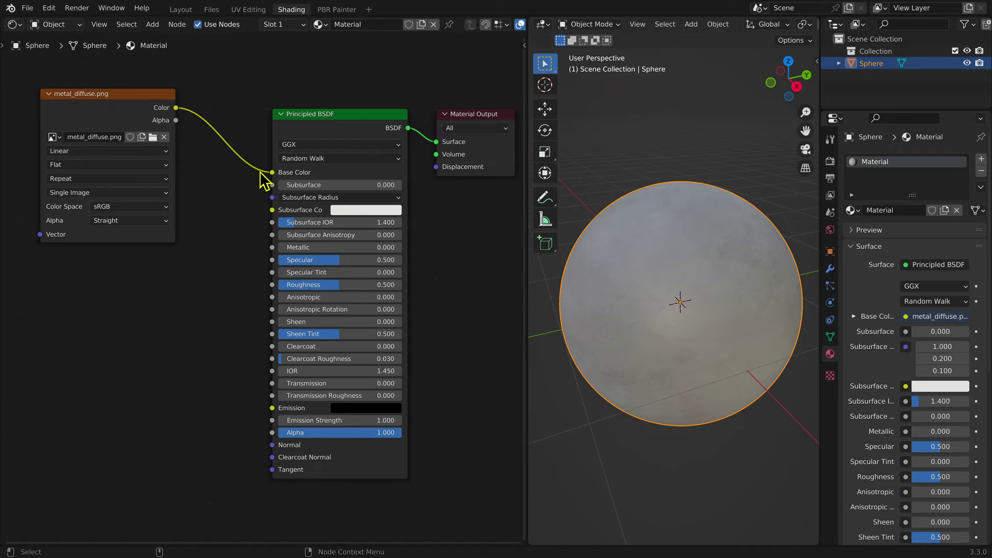
# Add an Image Texture node below the diffuse one, loaded with metal_metallic.png.
pyautogui.click(153, 26)
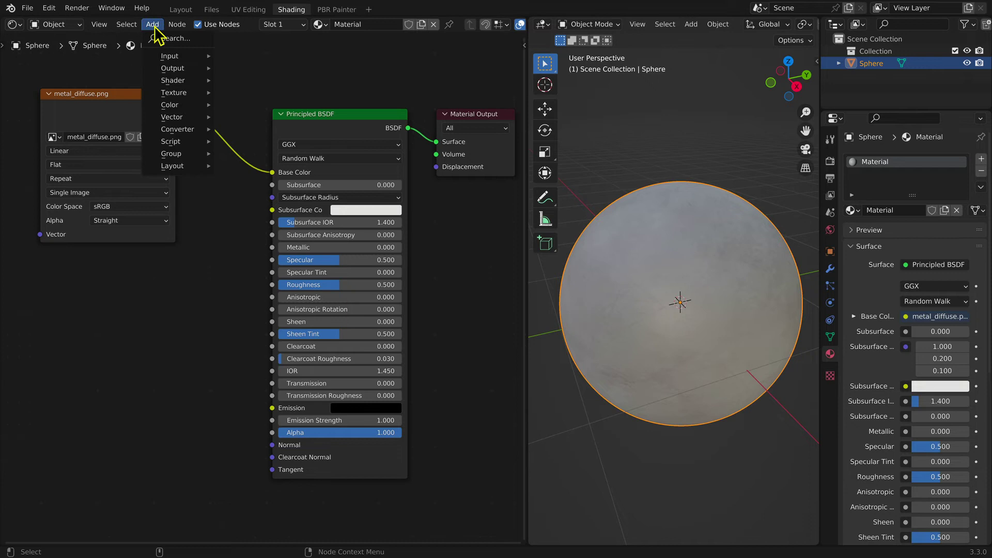
pyautogui.moveTo(191, 98)
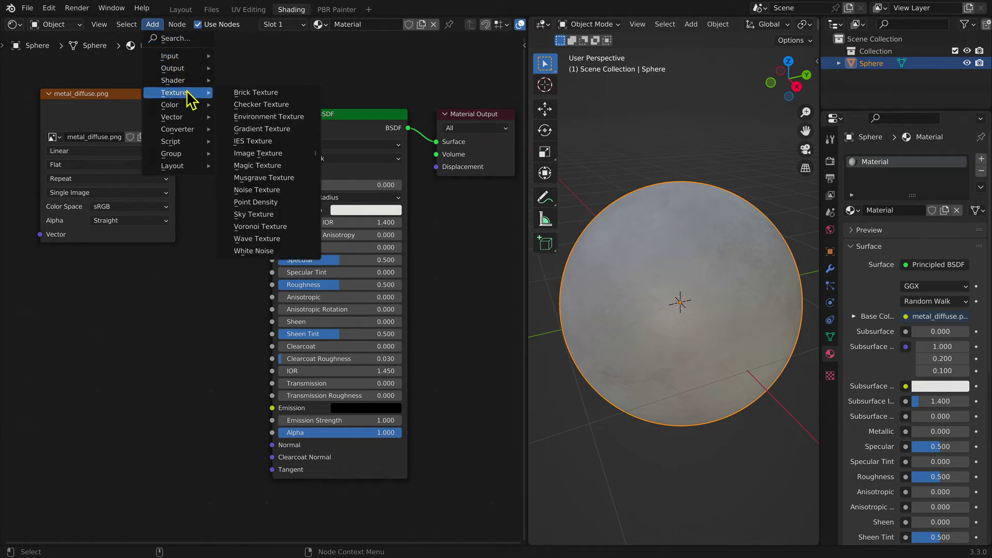
pyautogui.click(298, 153)
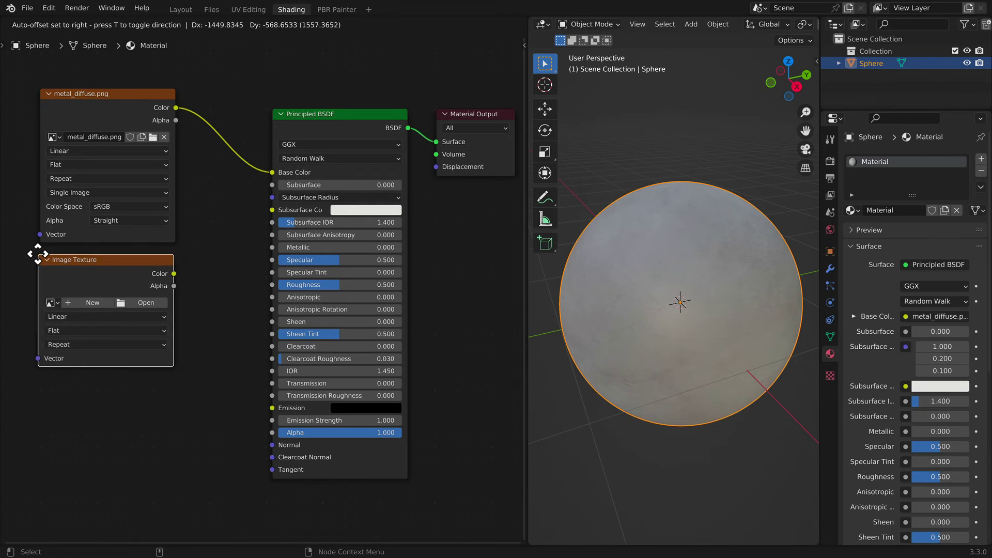
pyautogui.click(36, 255)
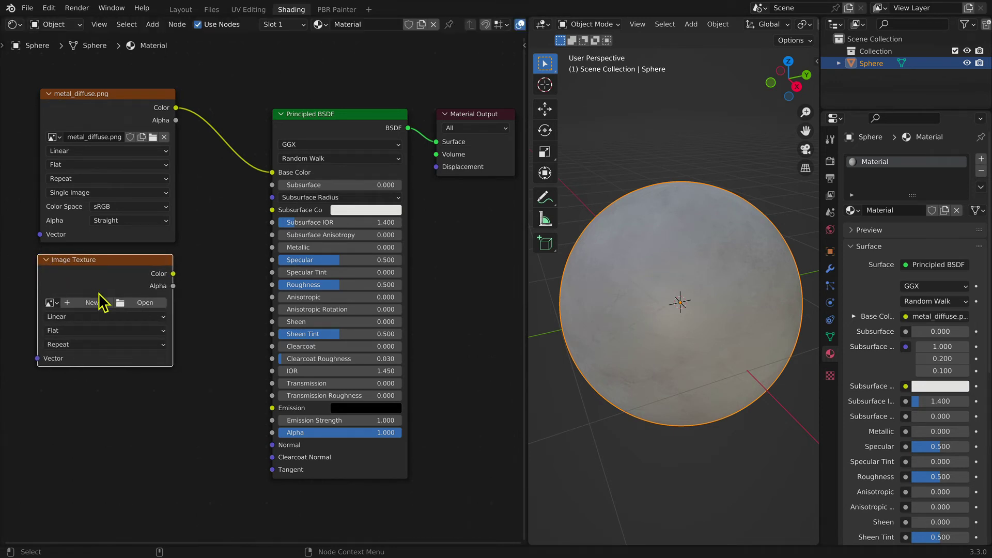
pyautogui.click(140, 303)
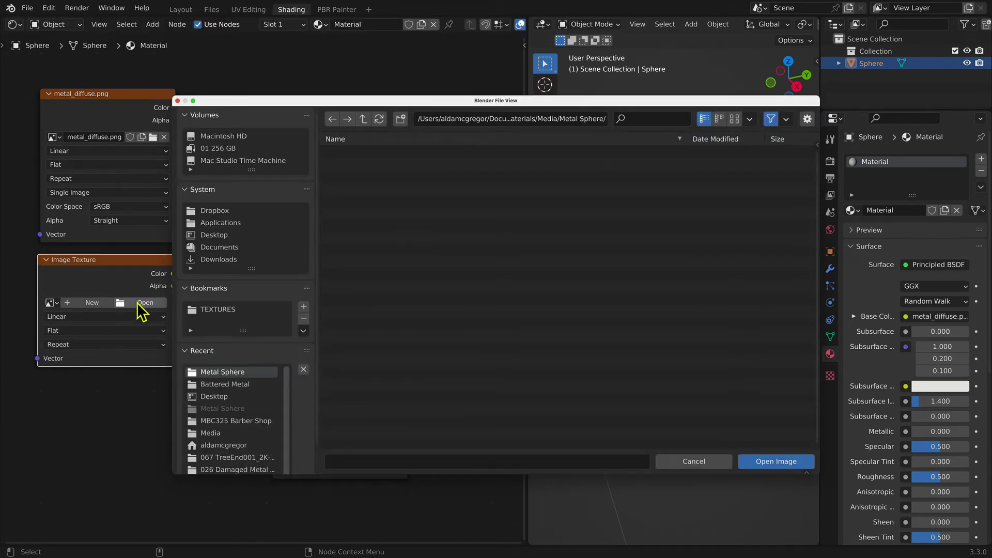
pyautogui.click(223, 385)
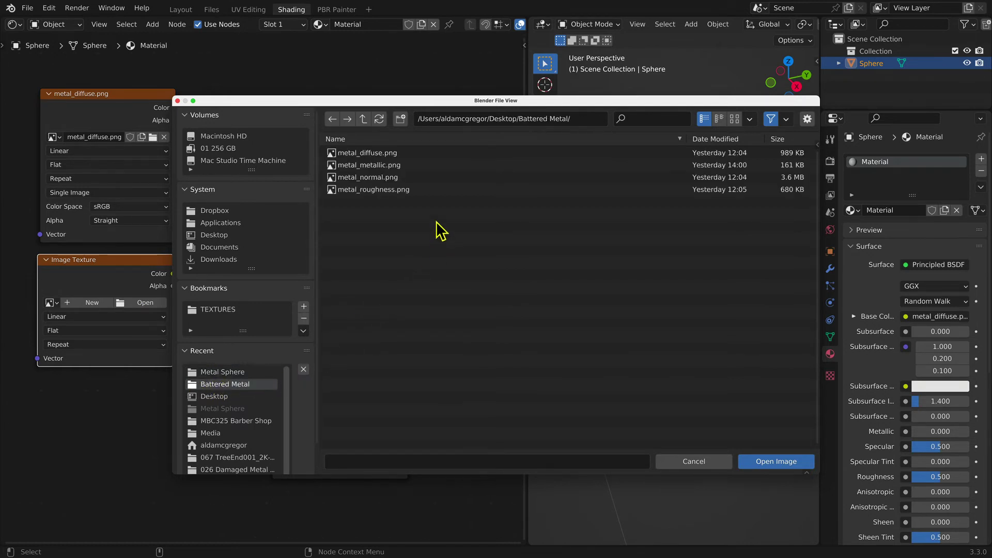
pyautogui.click(401, 166)
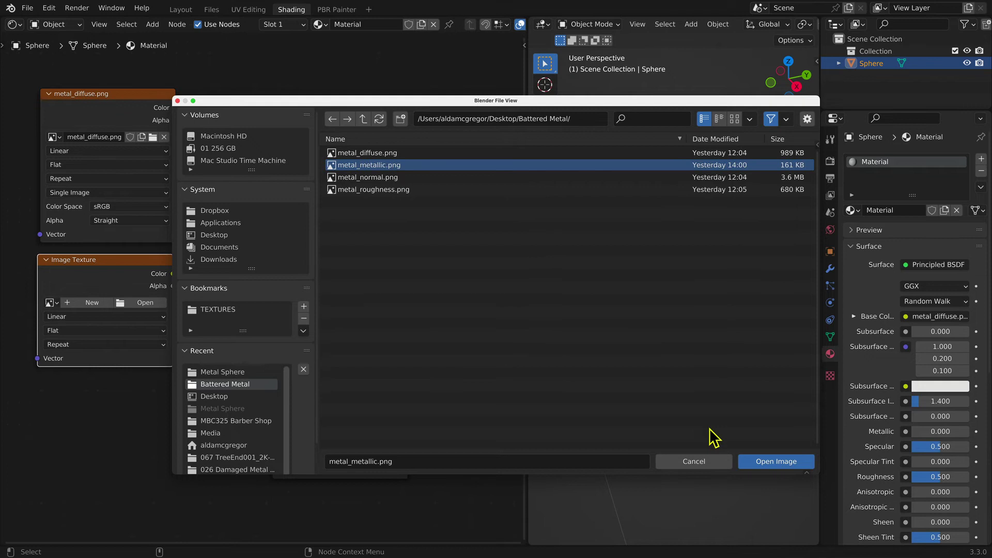
pyautogui.click(750, 466)
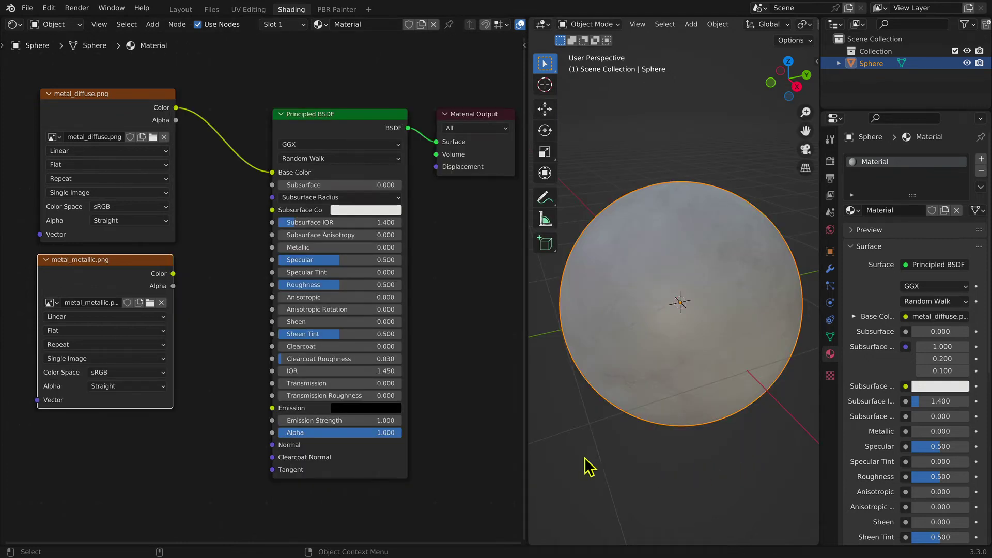
# Wire the metallic map into the BSDF Metallic input and set it to Non-Color.
pyautogui.moveTo(175, 275)
pyautogui.mouseDown()
pyautogui.moveTo(185, 286)
pyautogui.moveTo(228, 287)
pyautogui.moveTo(271, 248)
pyautogui.mouseUp()
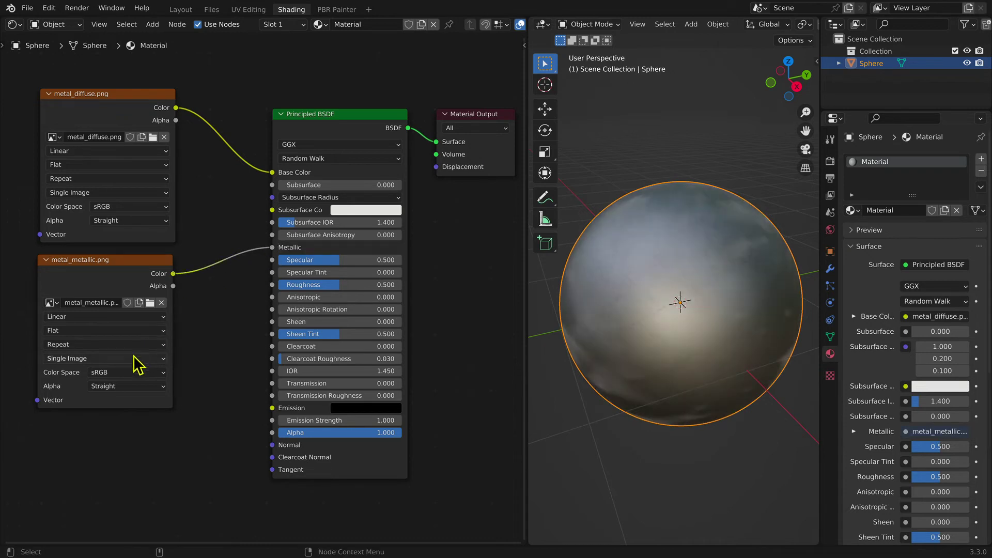
pyautogui.click(117, 373)
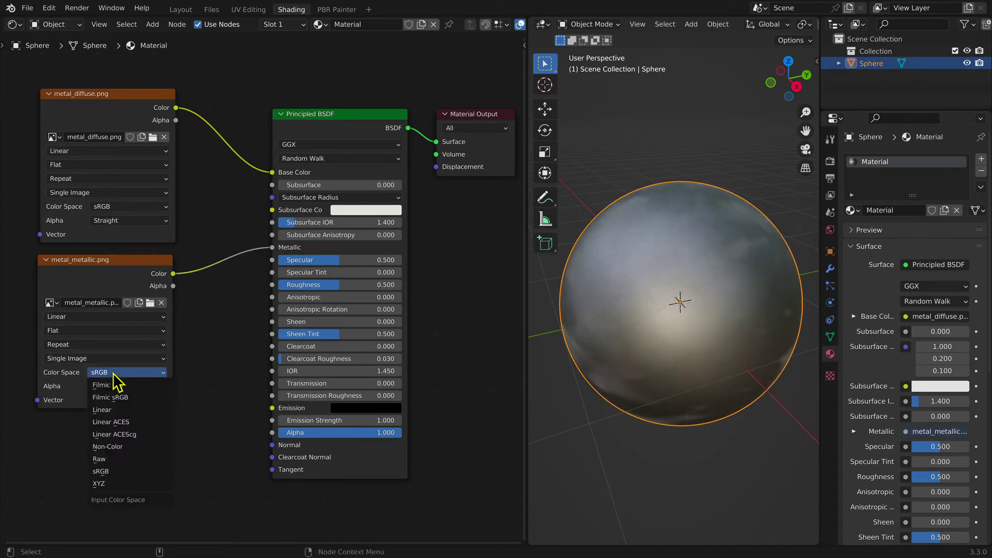
pyautogui.click(138, 447)
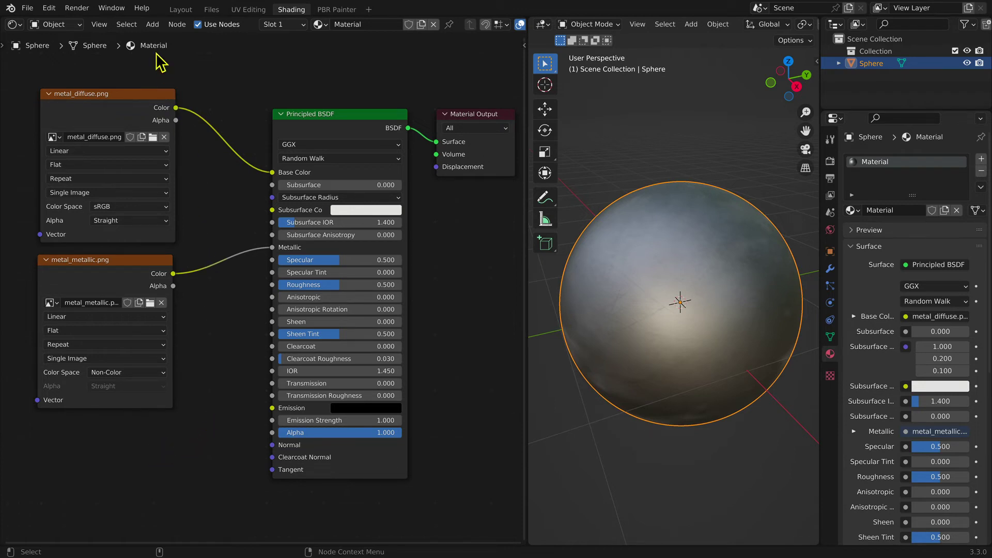
# Add an Image Texture node below the metallic map, loaded with metal_roughness.png.
pyautogui.click(154, 26)
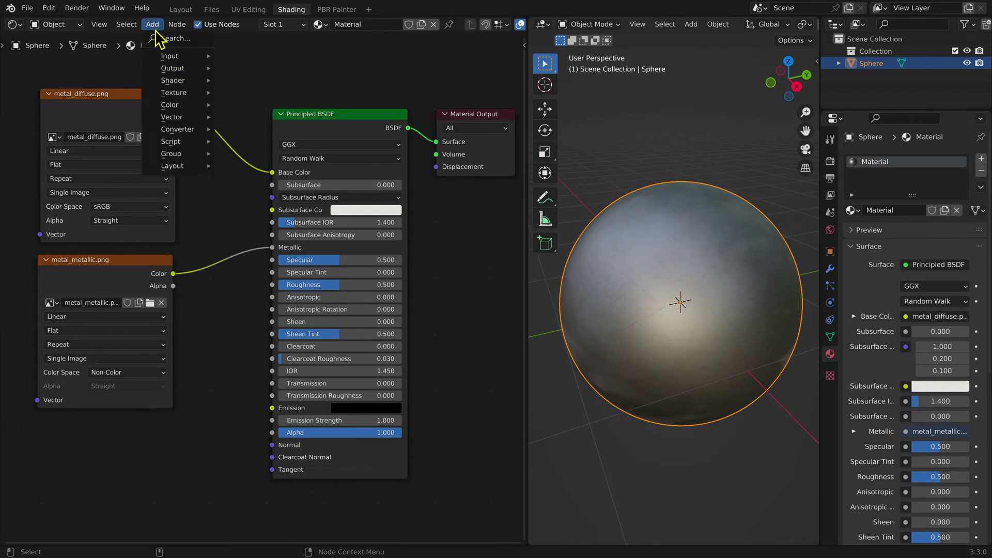
pyautogui.moveTo(176, 96)
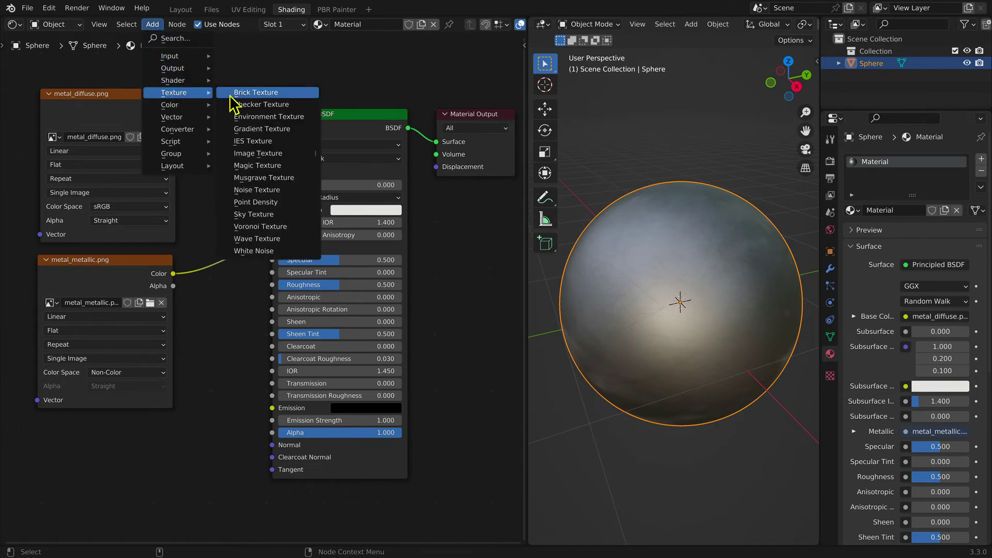
pyautogui.click(303, 157)
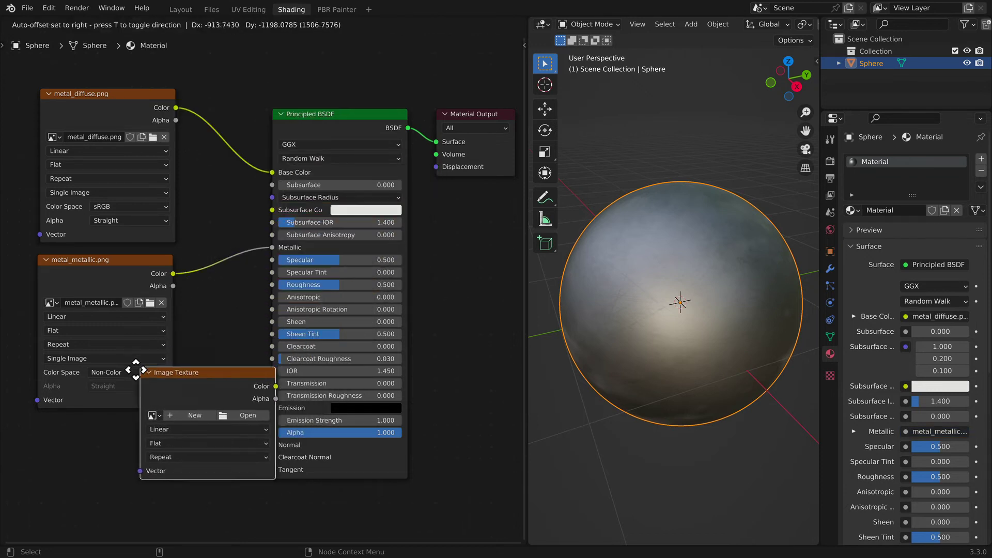
pyautogui.click(36, 419)
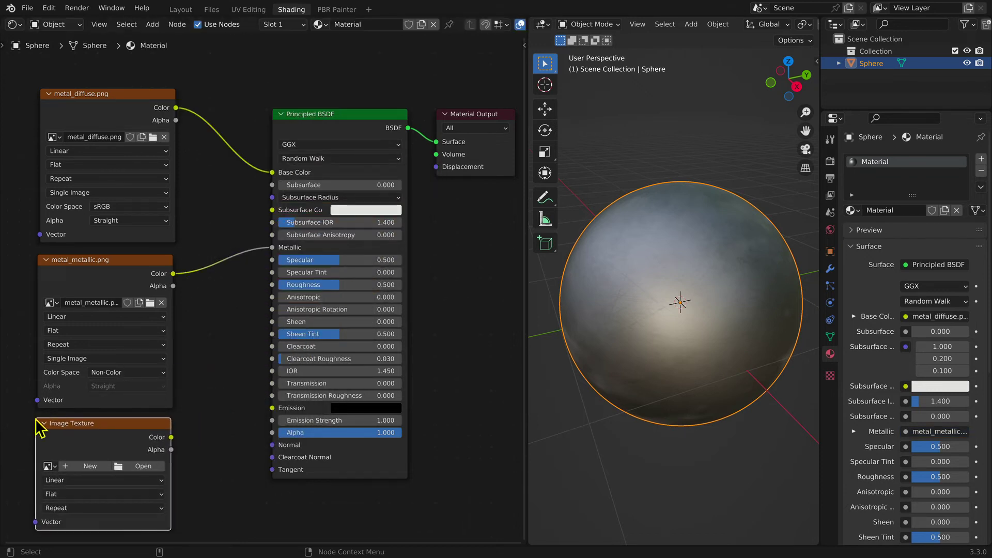
pyautogui.click(141, 467)
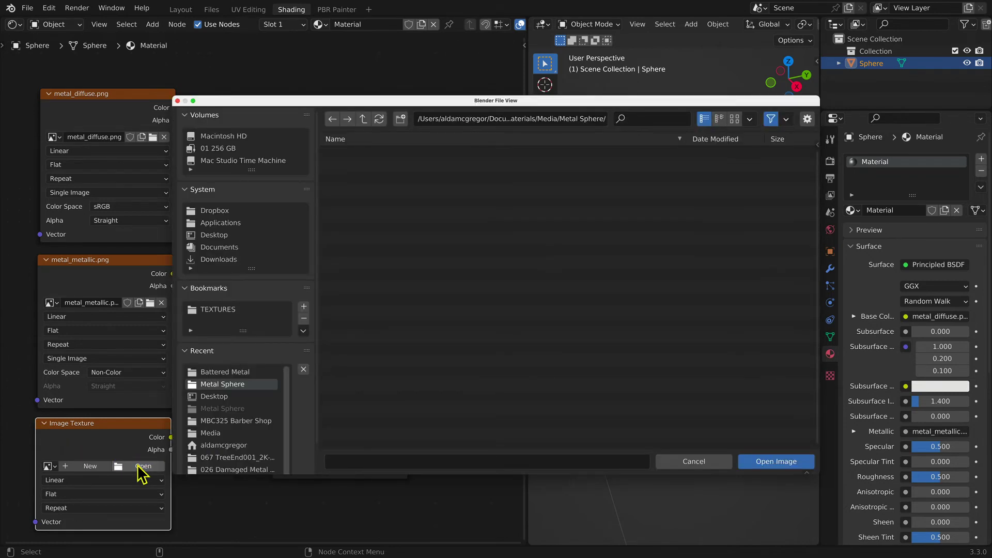
pyautogui.click(247, 373)
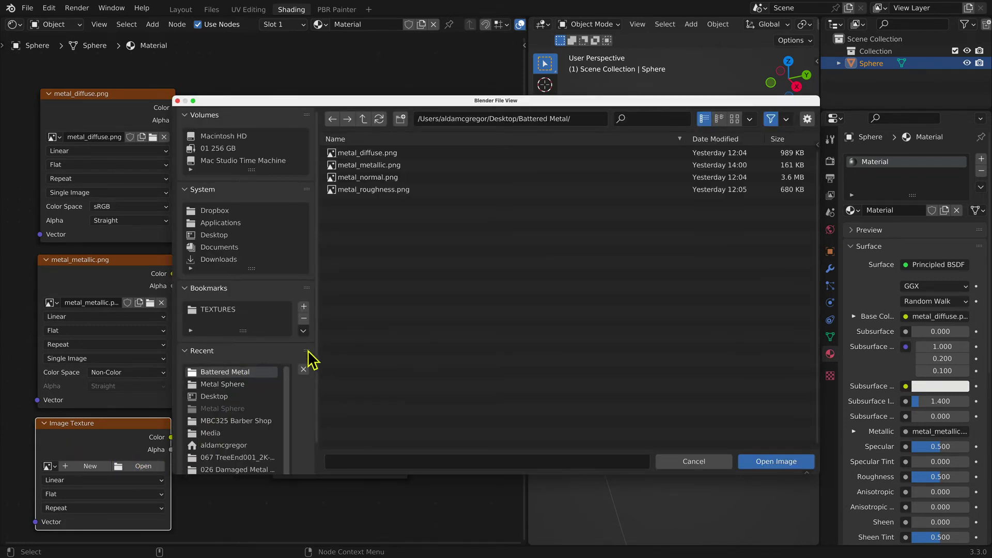
pyautogui.click(392, 191)
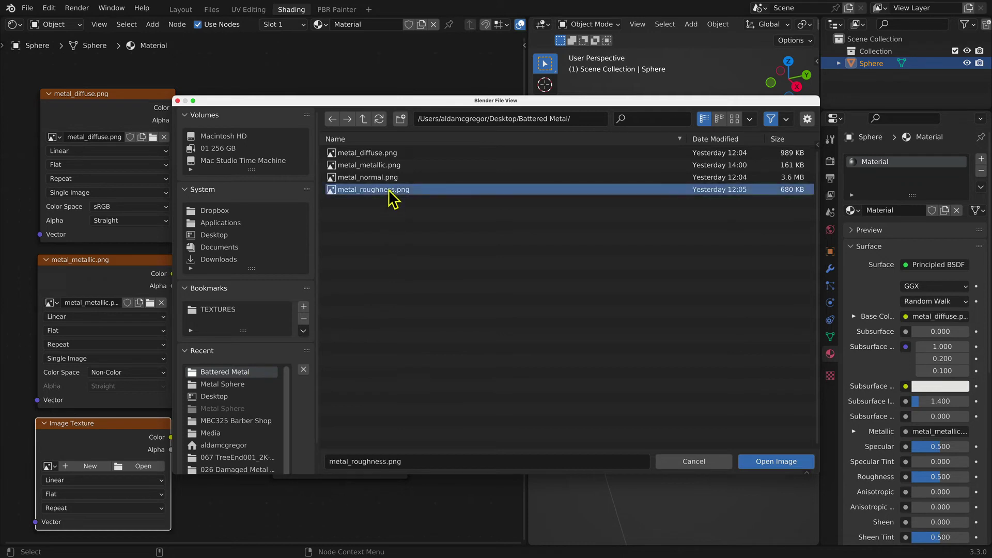
pyautogui.click(747, 462)
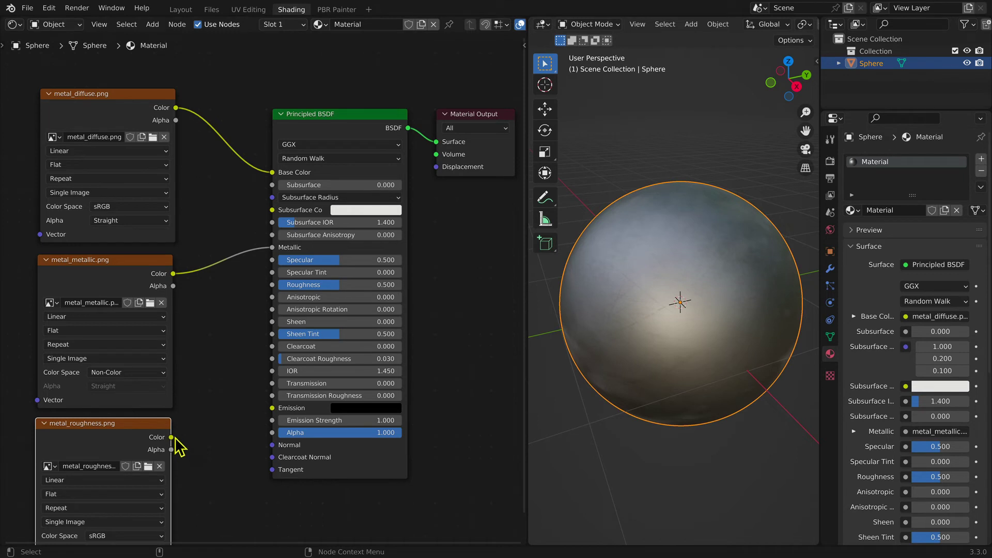
# Wire the roughness map into the BSDF Roughness input and set it to Non-Color.
pyautogui.moveTo(171, 438); pyautogui.dragTo(268, 289)
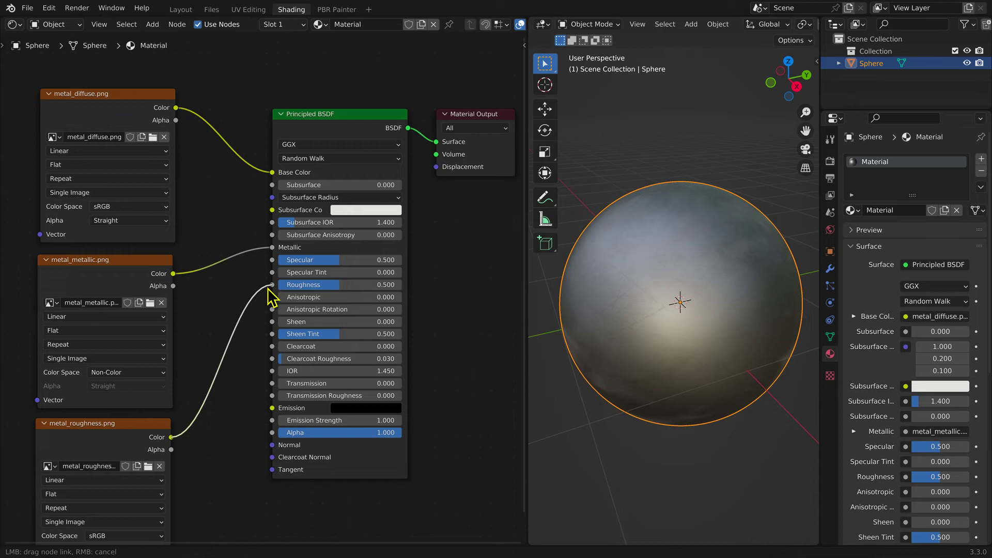
pyautogui.moveTo(268, 289); pyautogui.dragTo(271, 285)
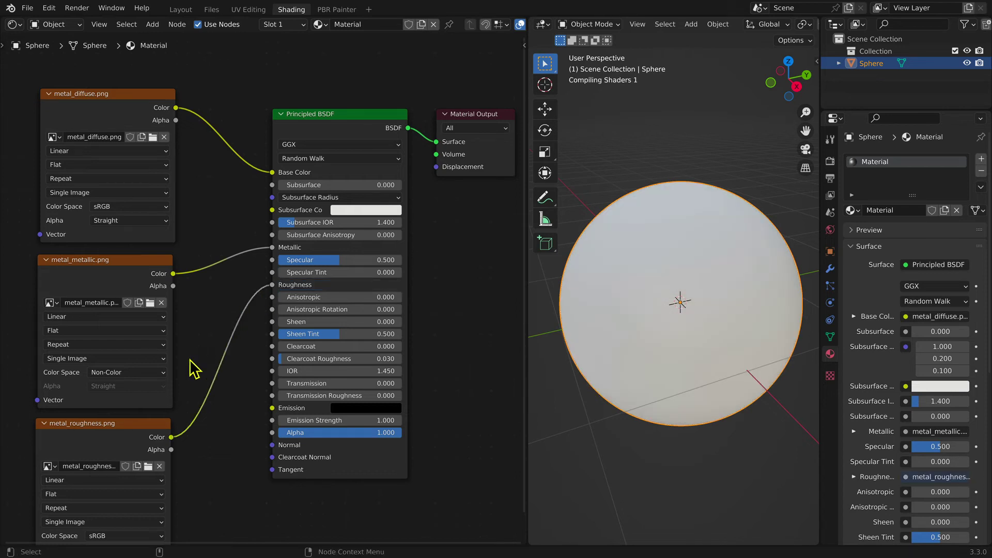
pyautogui.click(109, 536)
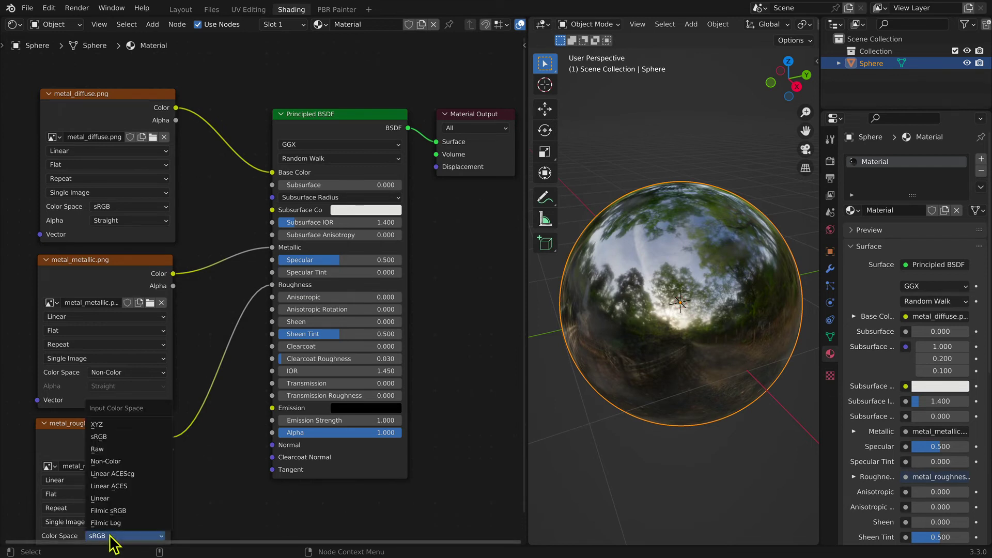
pyautogui.click(110, 462)
pyautogui.scroll(-2, 238, 402)
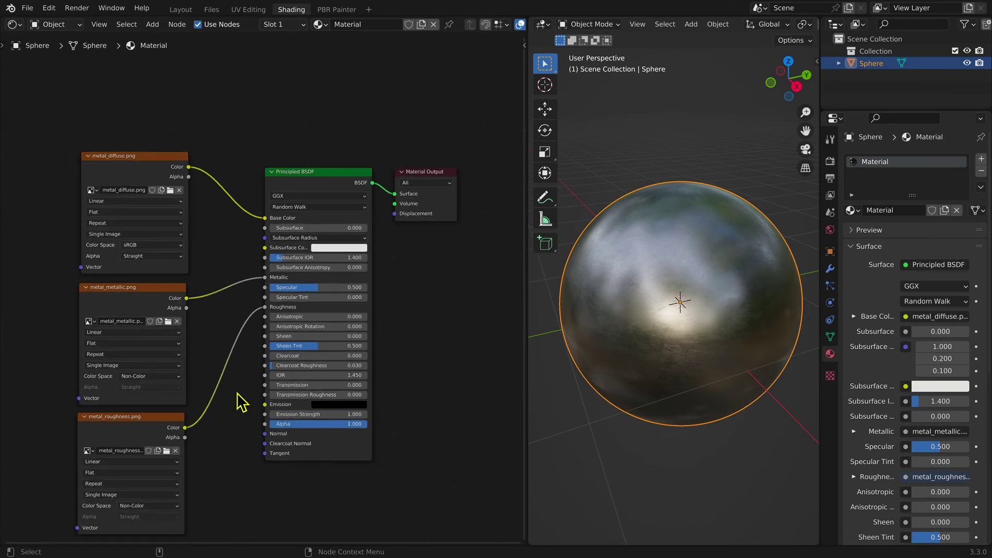
pyautogui.scroll(-2, 239, 403)
pyautogui.moveTo(222, 443); pyautogui.dragTo(208, 322, button='middle')
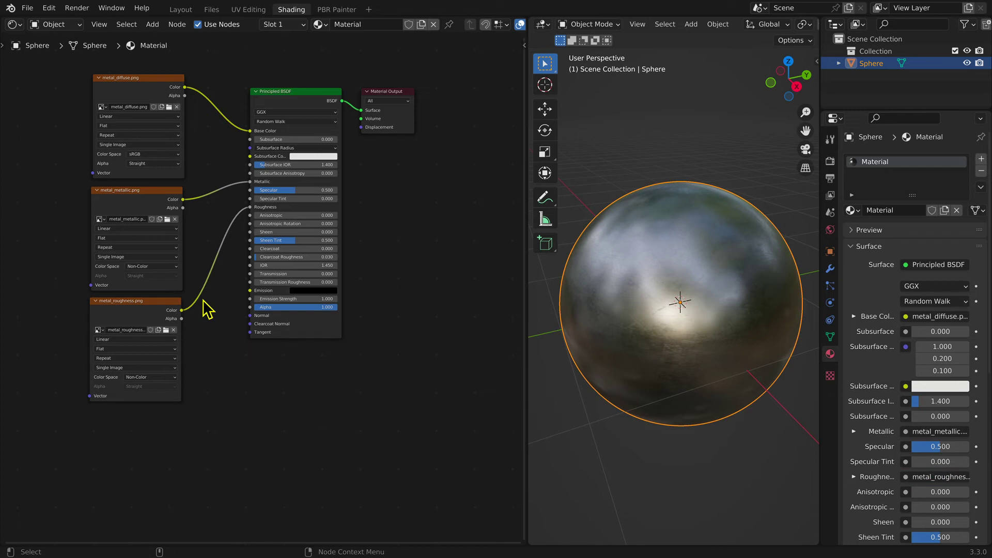
# Add a metal_normal.png Image Texture node, wire it to the BSDF Normal input, and check Non-Color.
pyautogui.click(153, 25)
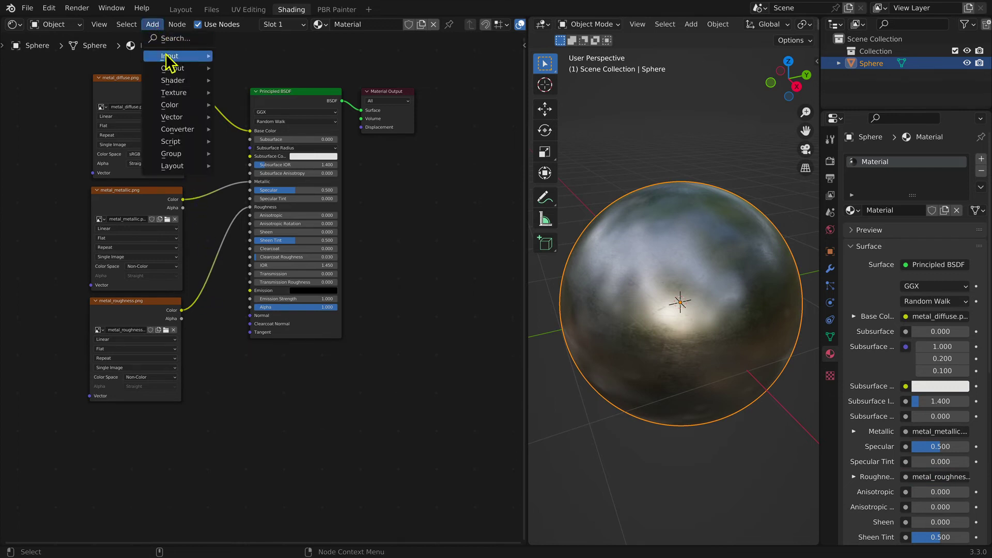
pyautogui.moveTo(195, 81)
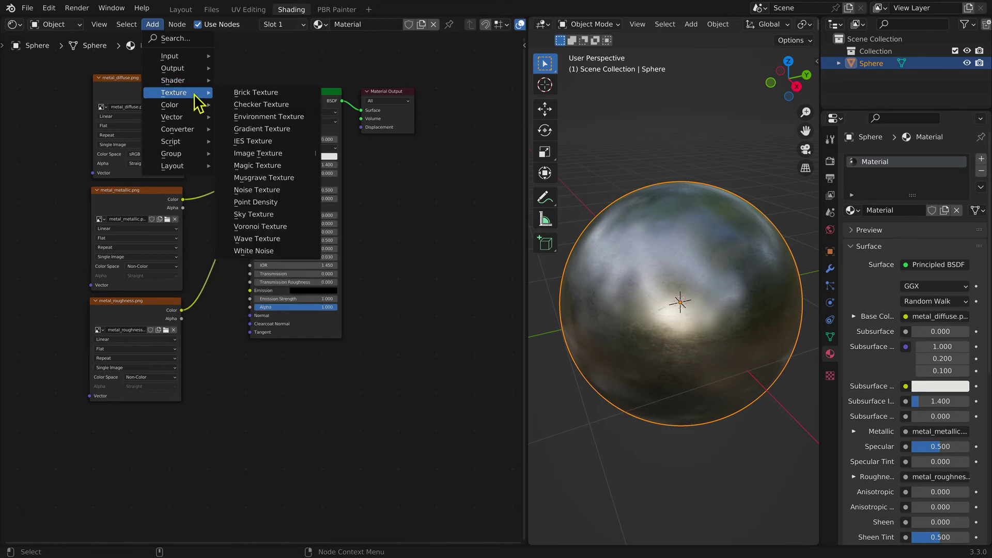
pyautogui.click(297, 153)
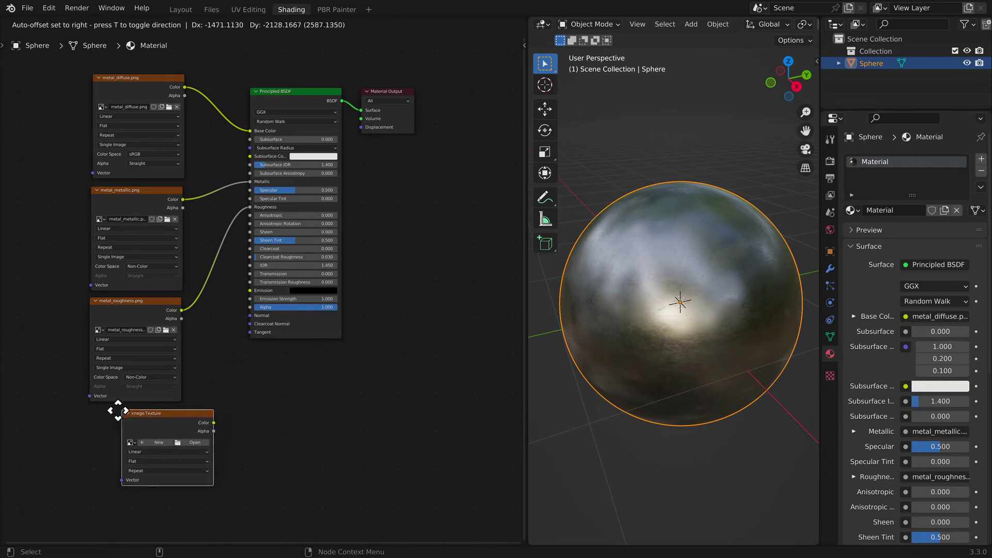
pyautogui.click(86, 412)
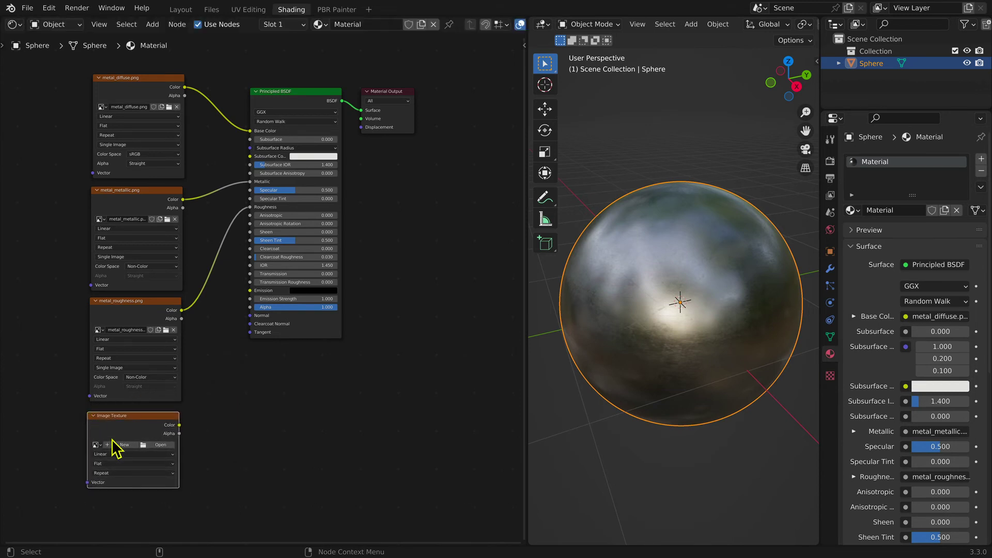
pyautogui.click(158, 444)
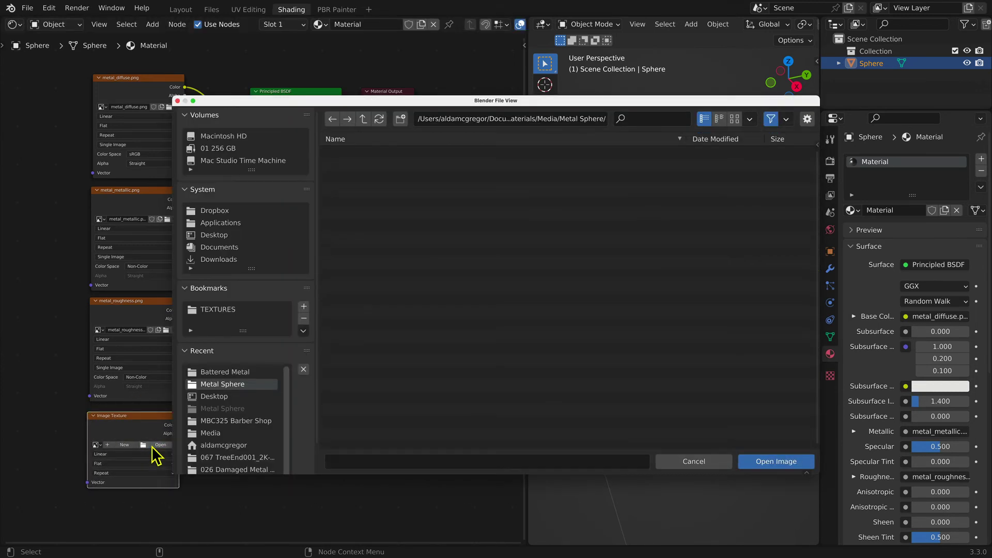
pyautogui.click(238, 373)
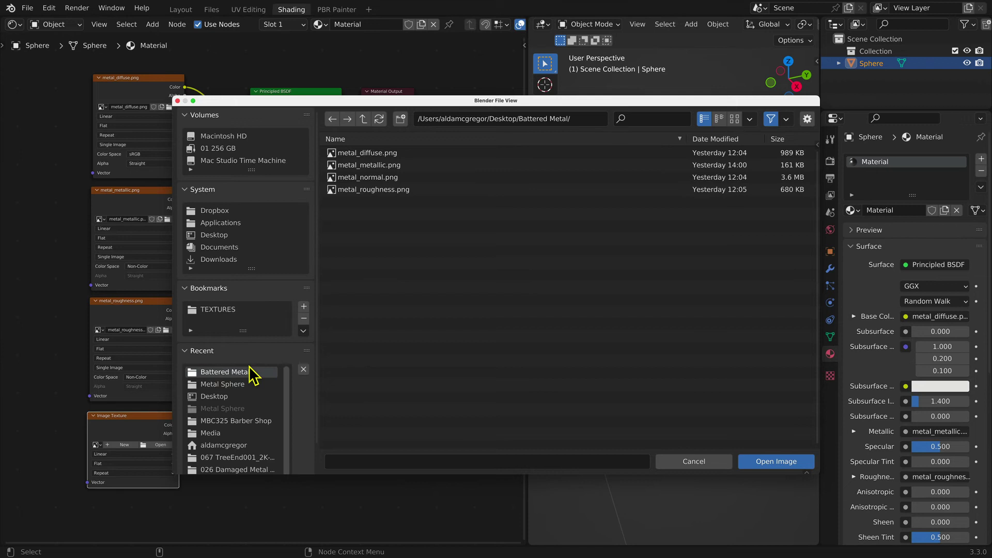
pyautogui.click(376, 178)
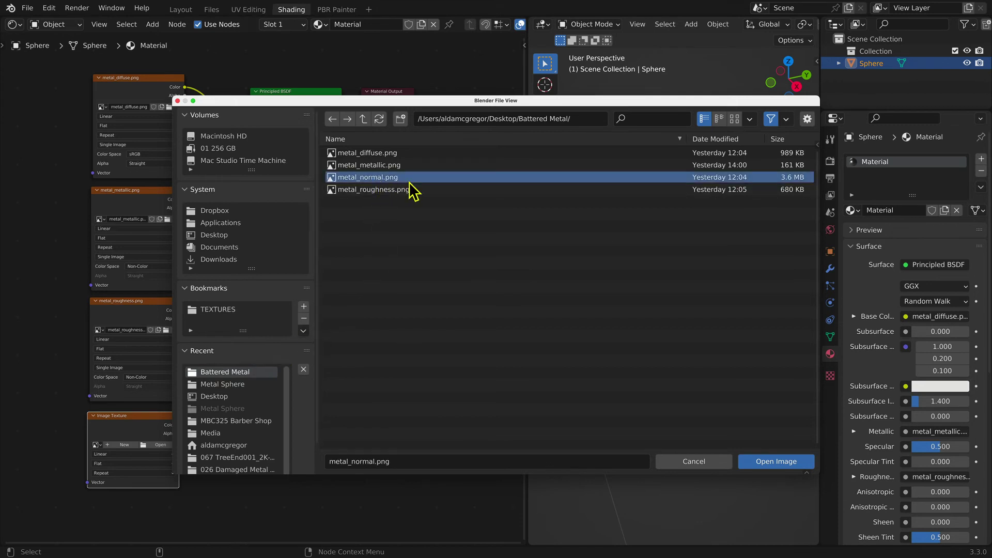
pyautogui.click(747, 463)
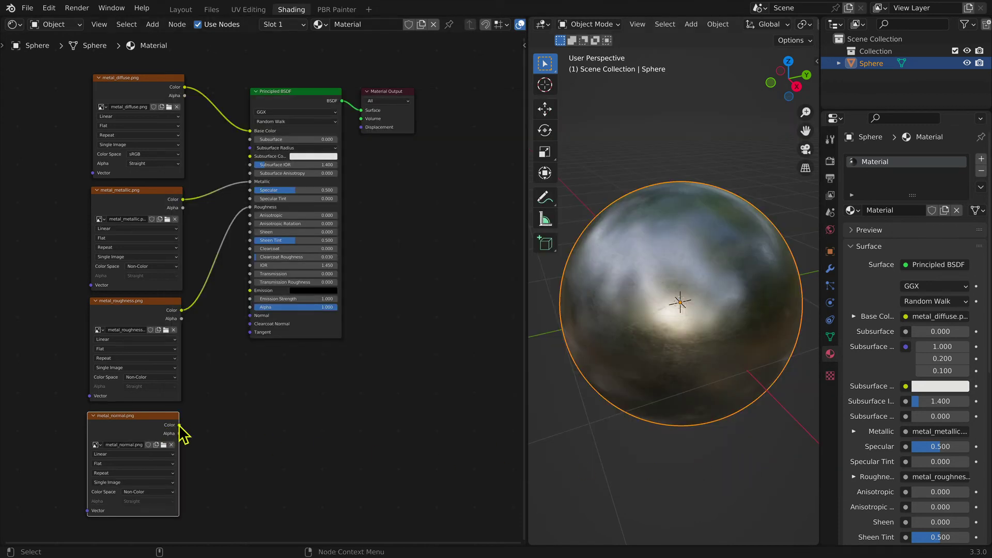
pyautogui.moveTo(179, 426)
pyautogui.mouseDown()
pyautogui.moveTo(228, 333)
pyautogui.moveTo(249, 331)
pyautogui.mouseUp()
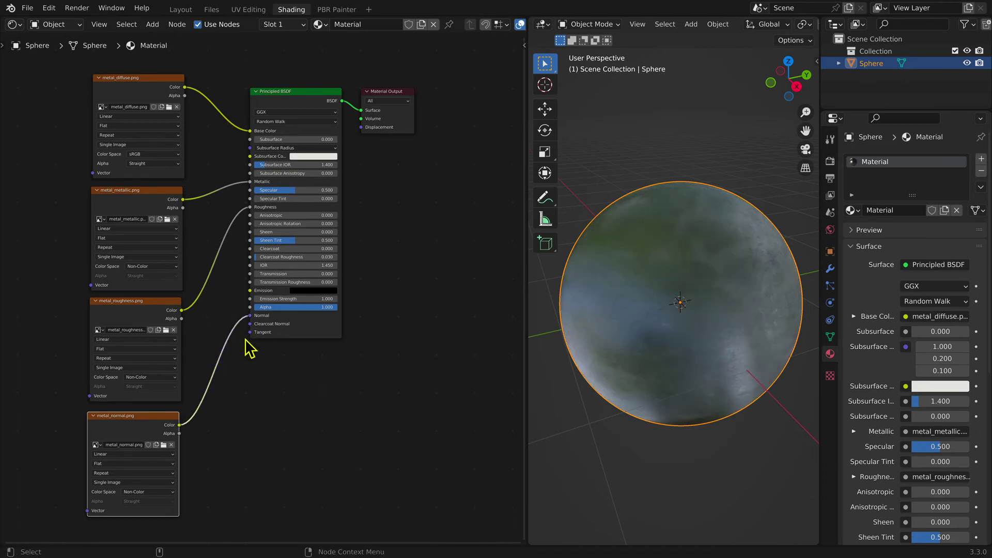
pyautogui.click(144, 492)
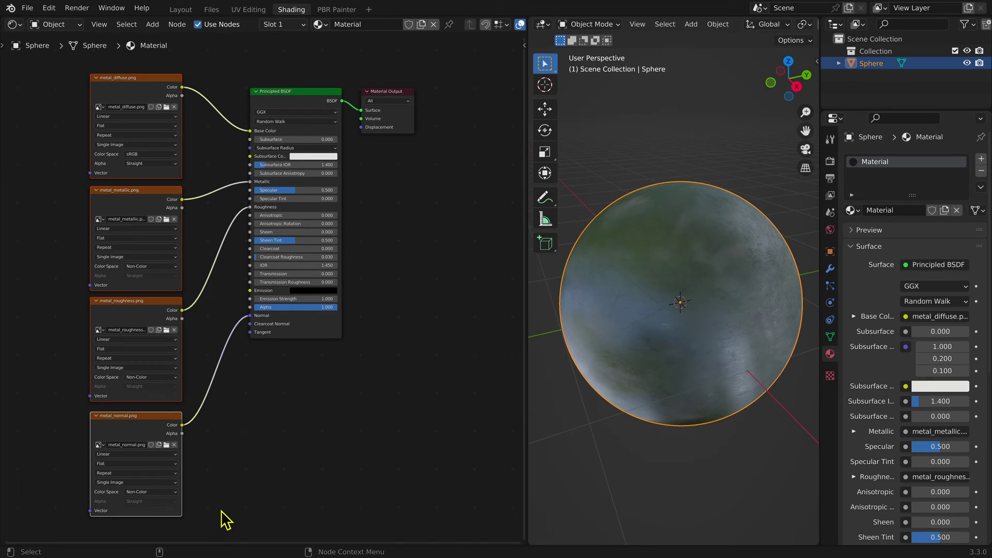
# Slide the four image texture nodes horizontally to the left.
pyautogui.press('g')
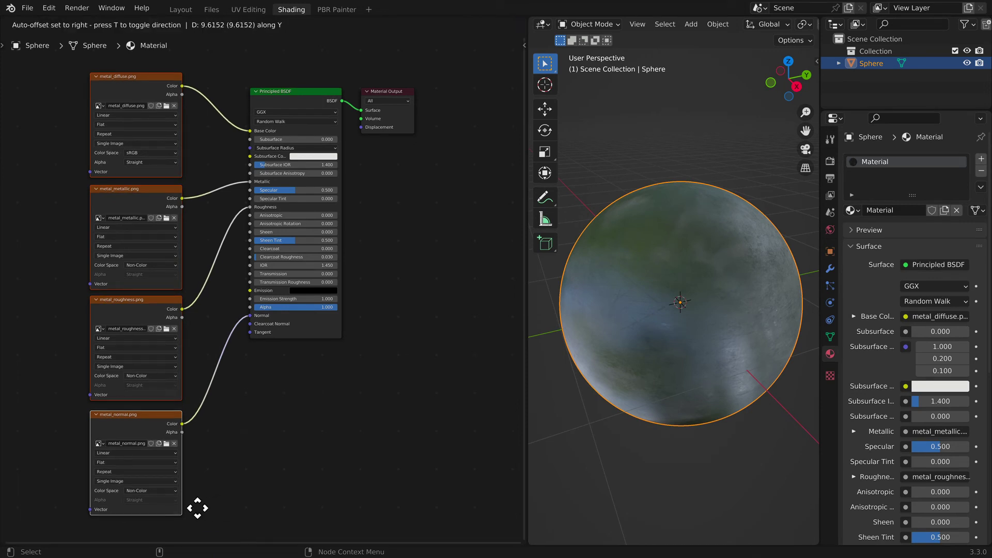
pyautogui.click(204, 520)
pyautogui.press('g')
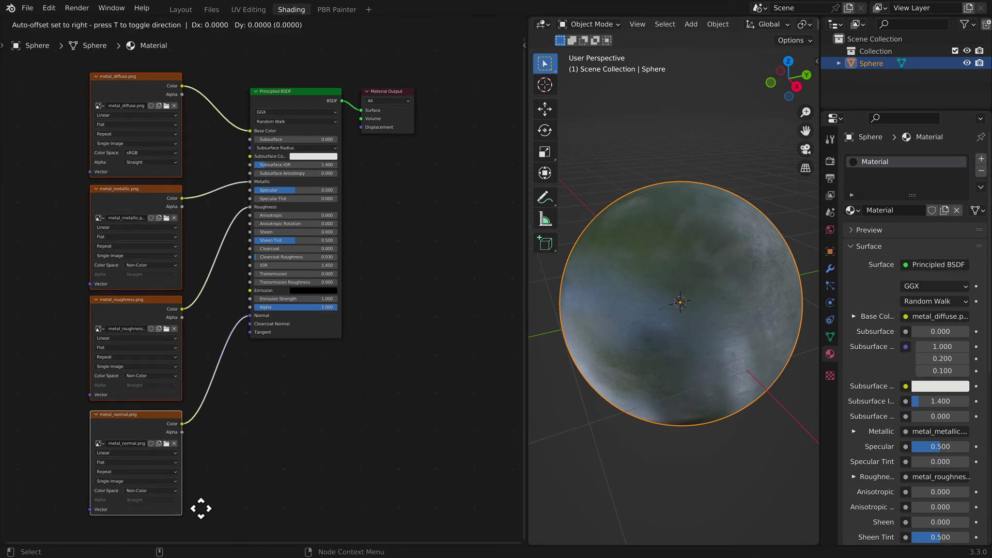
pyautogui.press('x')
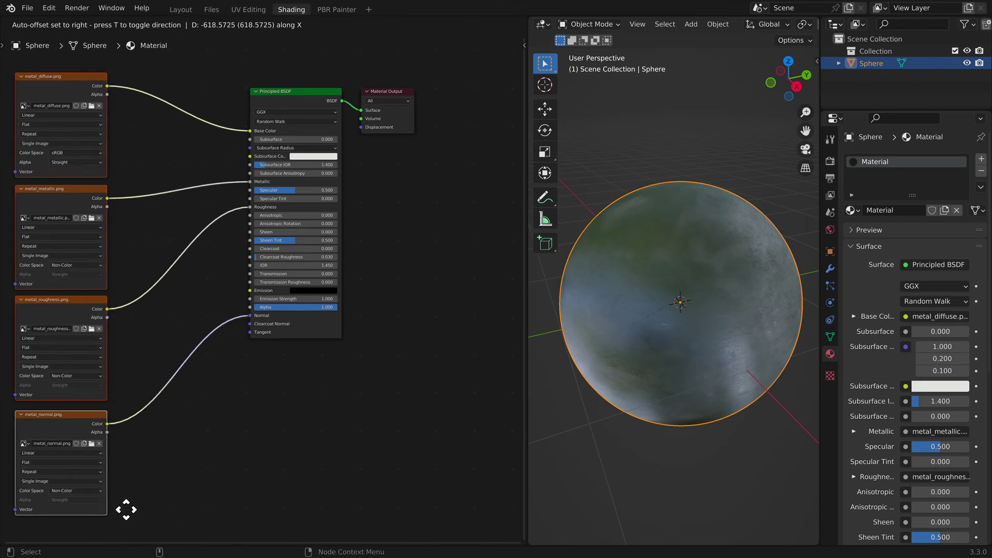
pyautogui.click(126, 509)
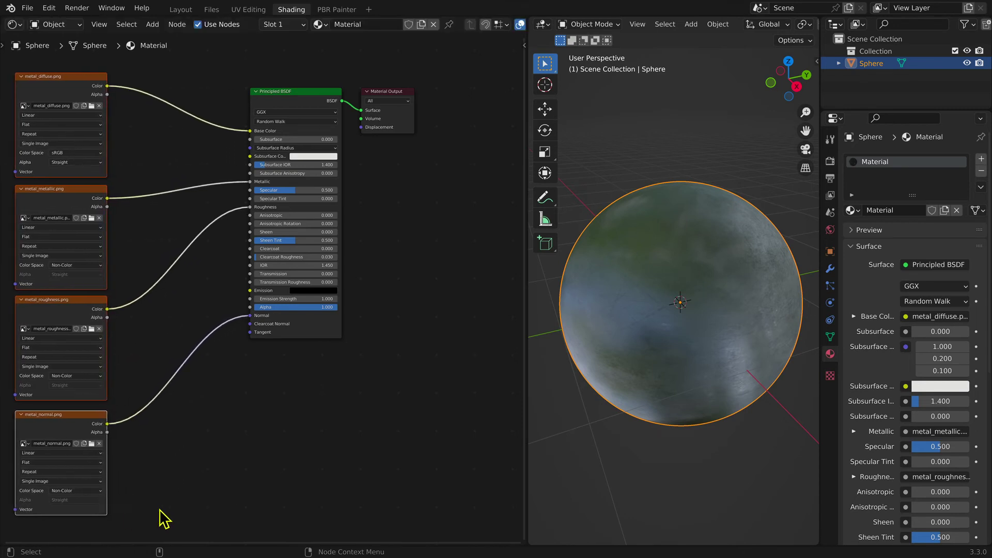
# Insert a Normal Map node with Strength 2.5 into the normal image's link to the BSDF.
pyautogui.click(152, 26)
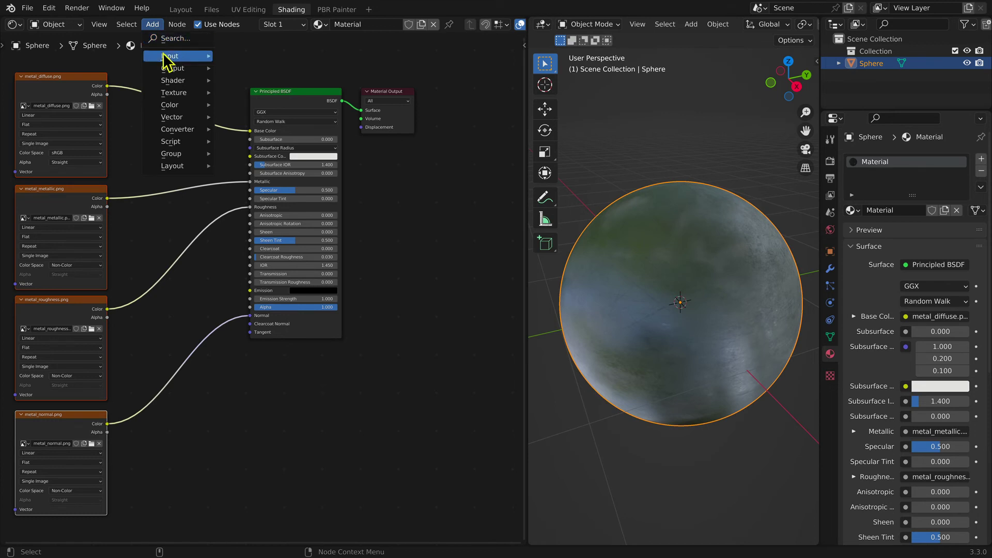
pyautogui.moveTo(174, 119)
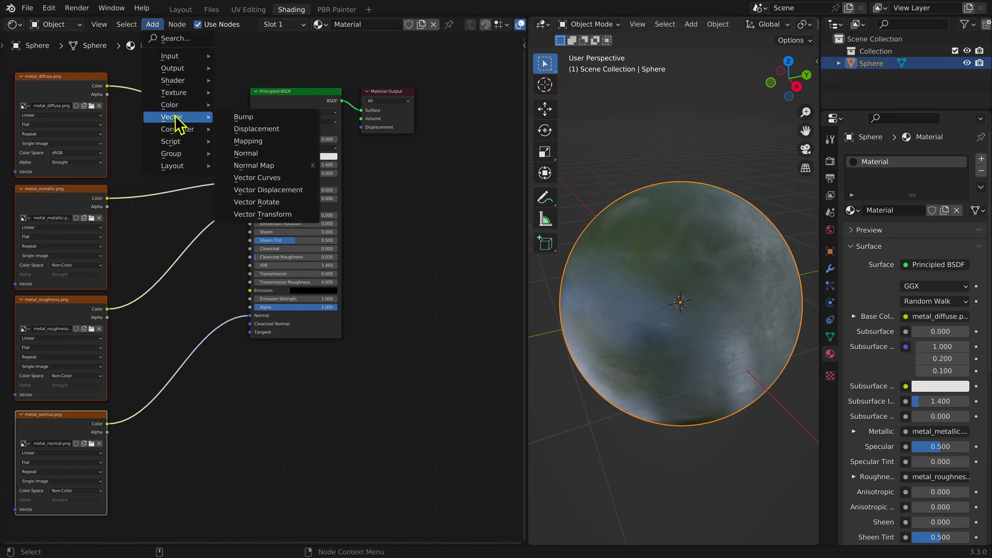
pyautogui.click(296, 174)
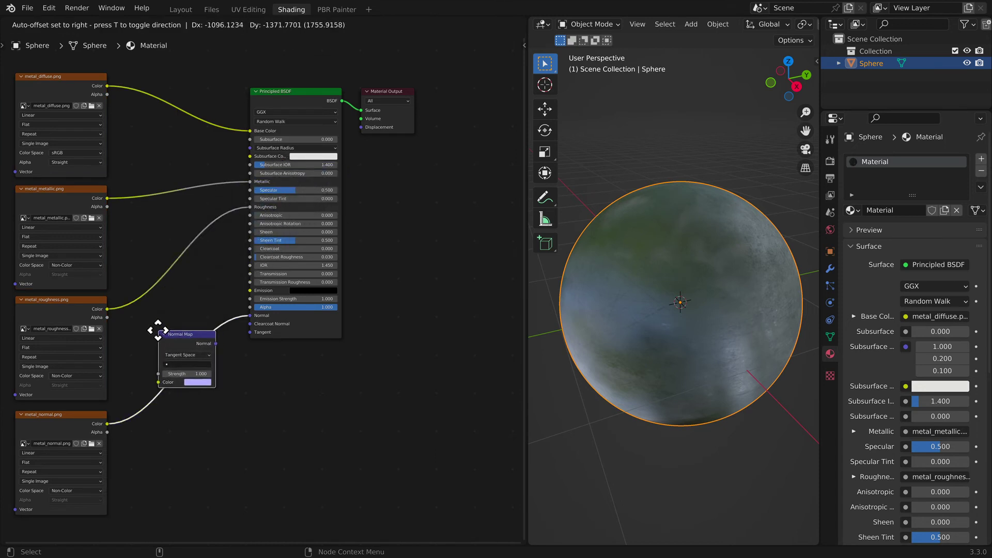
pyautogui.click(158, 331)
pyautogui.moveTo(177, 440); pyautogui.dragTo(240, 437, button='middle')
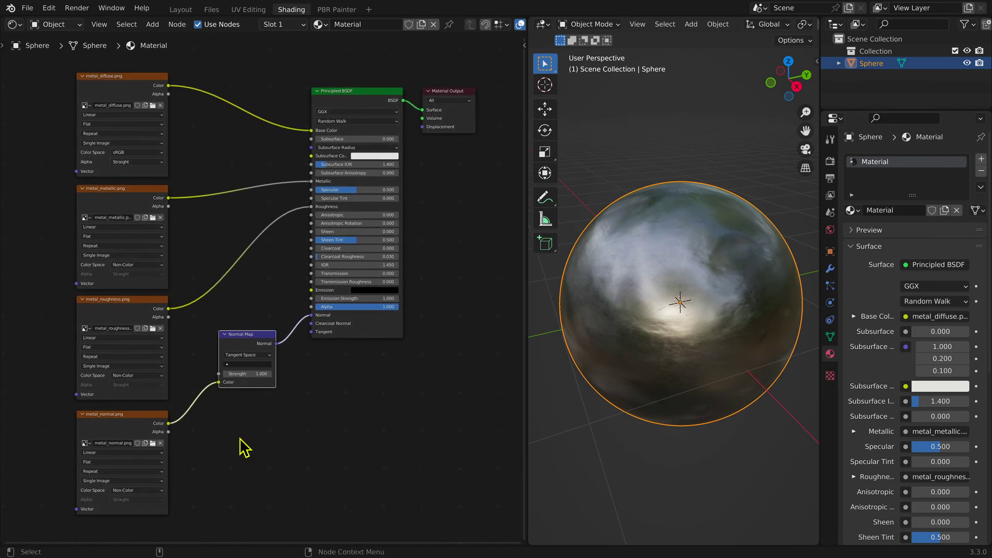
pyautogui.click(240, 373)
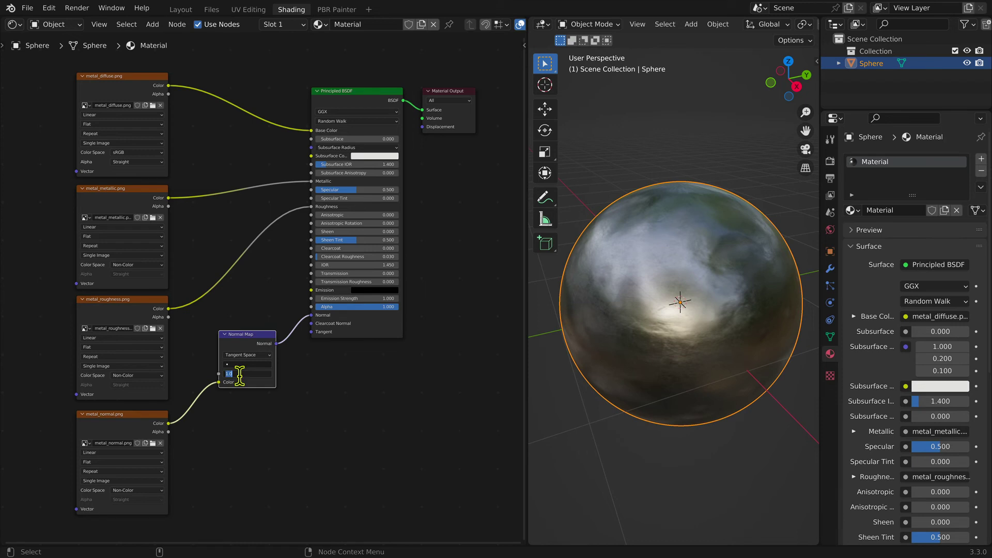
pyautogui.write('2.5')
pyautogui.press('Return')
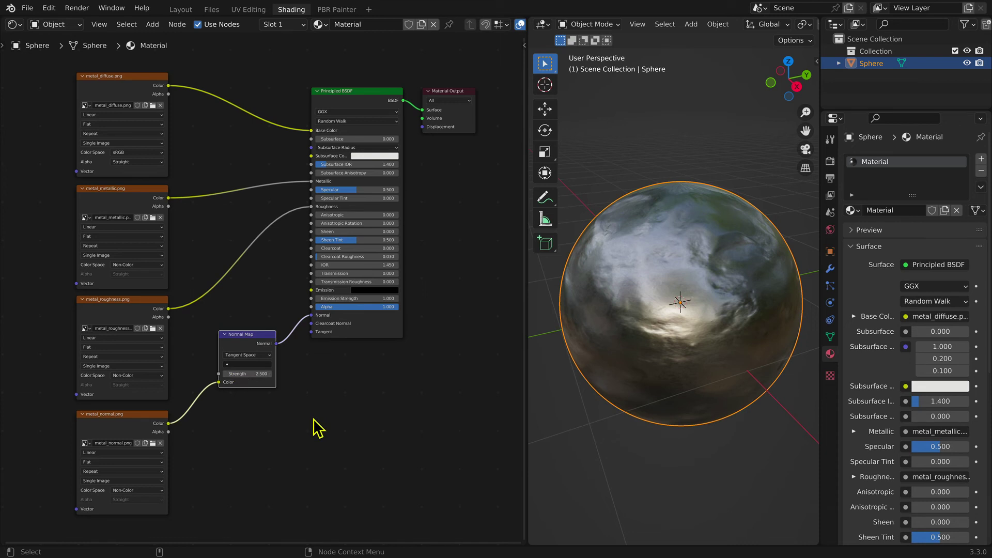
pyautogui.press('shift')
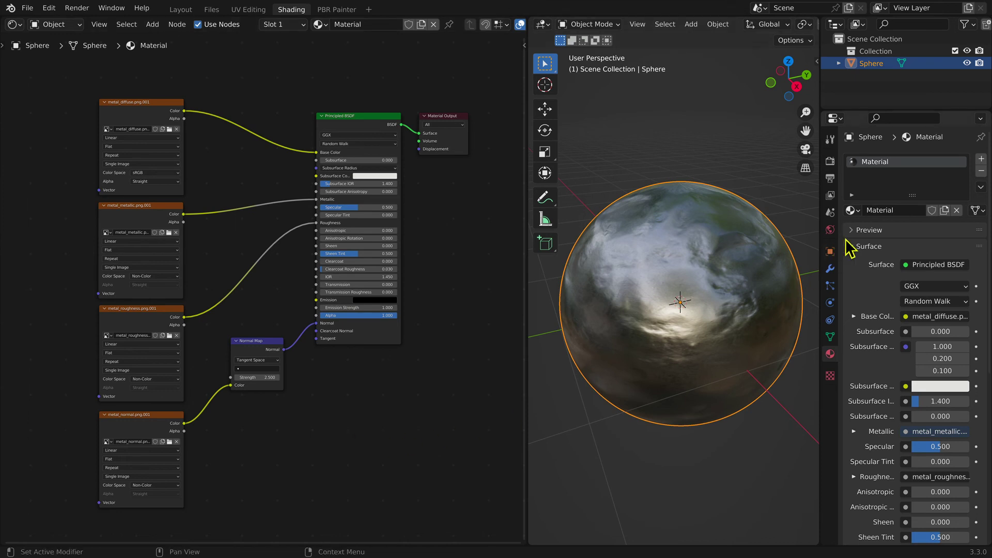
# Rename the material from Material to material.m.pbrmetal.
pyautogui.click(883, 209)
pyautogui.write('materia')
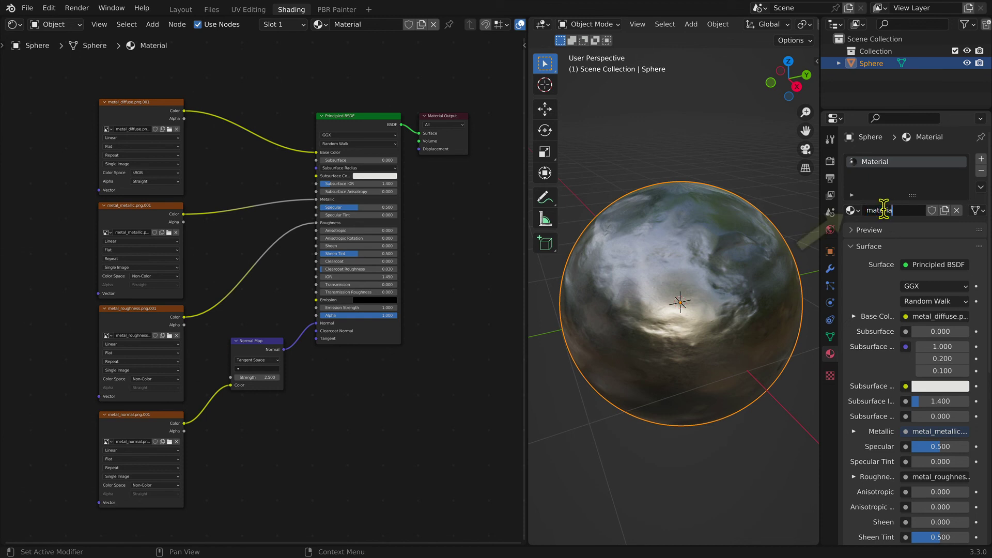
pyautogui.write('l.m.')
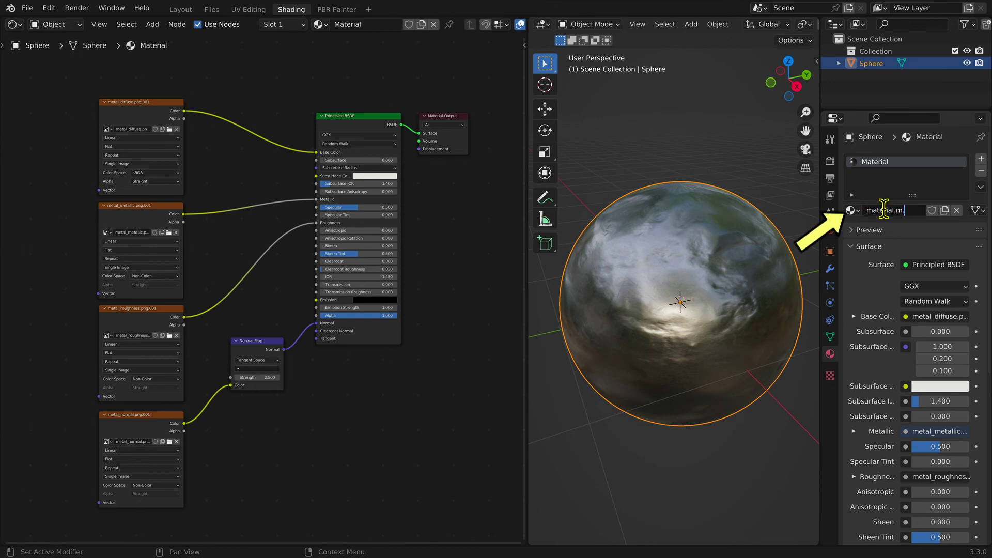
pyautogui.write('pbrmeta')
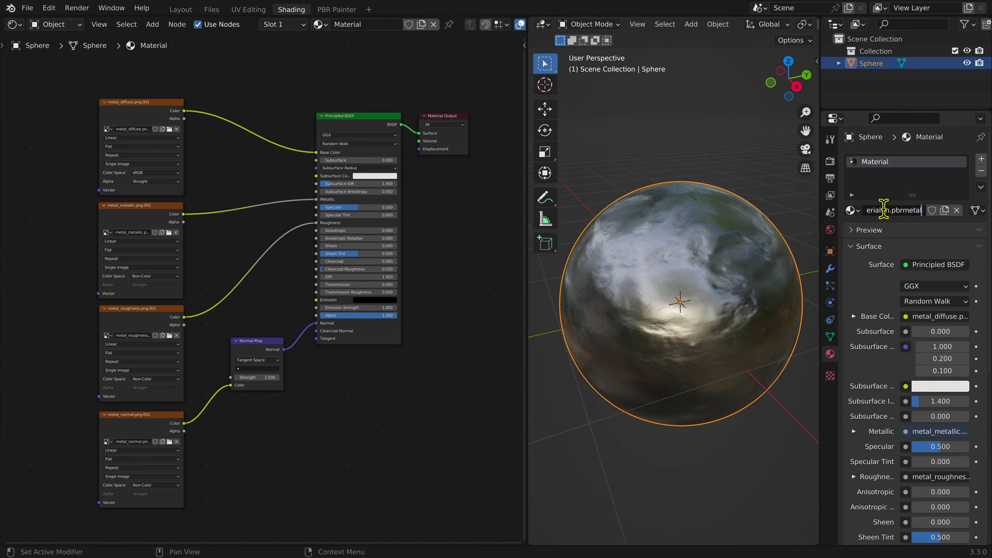
pyautogui.write('l')
pyautogui.press('Return')
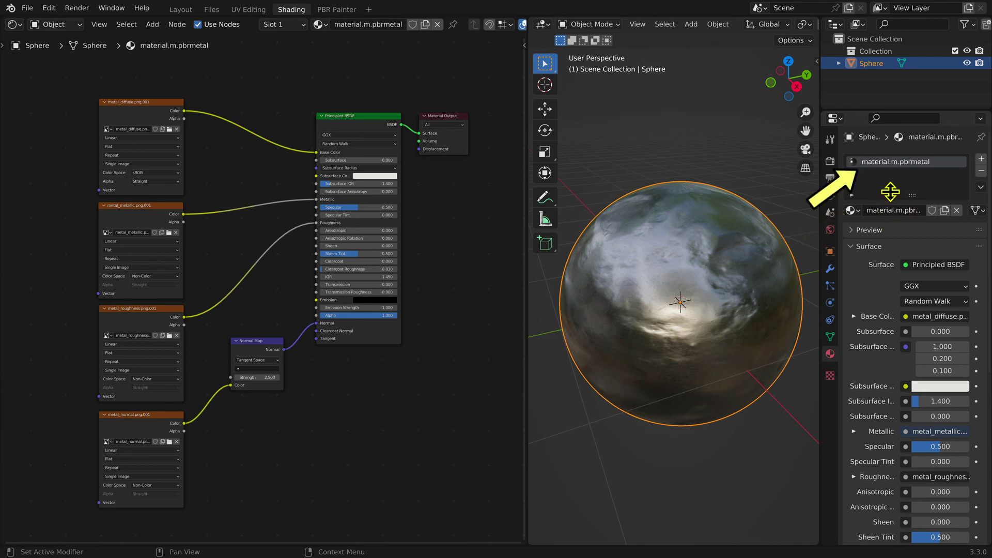